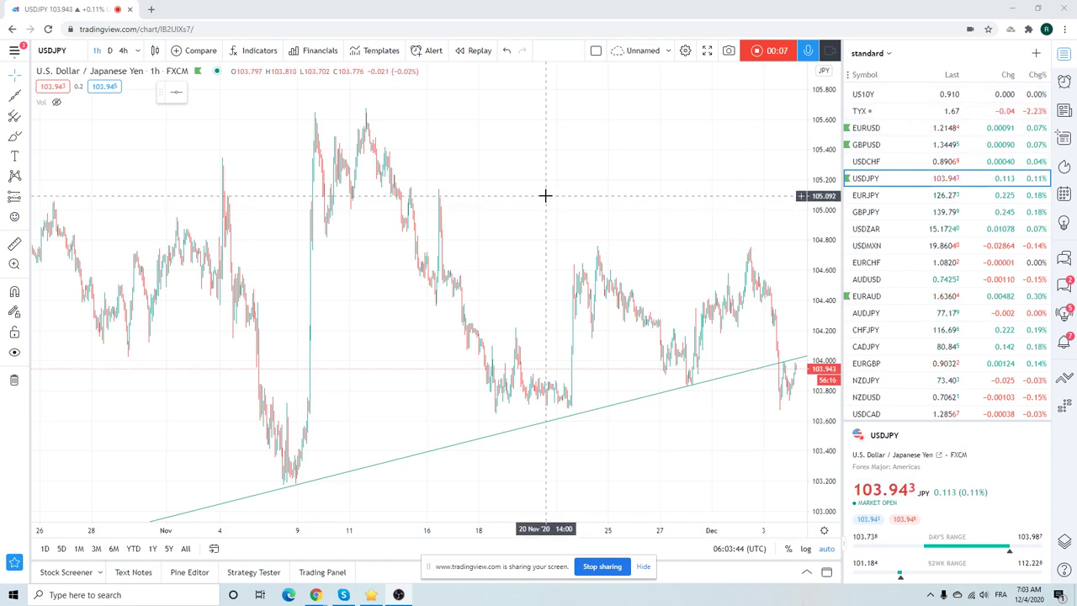
- Load the hourly EURUSD chart from the watchlist and zoom in on recent candles
{"action": "scroll", "coordinate": [545, 196], "scroll_direction": "up", "scroll_amount": 2}
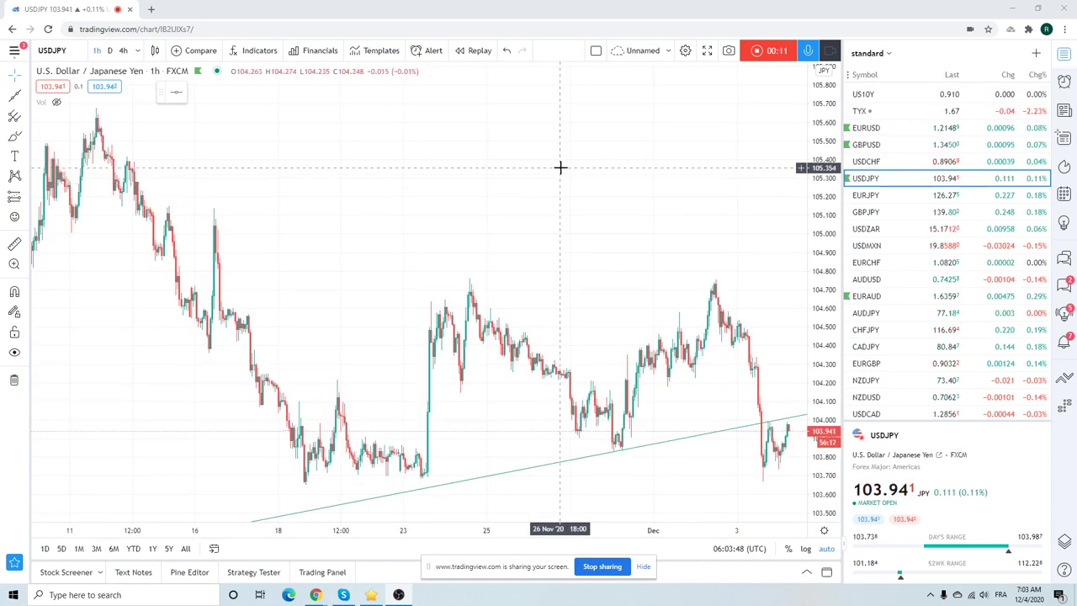
{"action": "scroll", "coordinate": [561, 167], "scroll_direction": "down", "scroll_amount": 2}
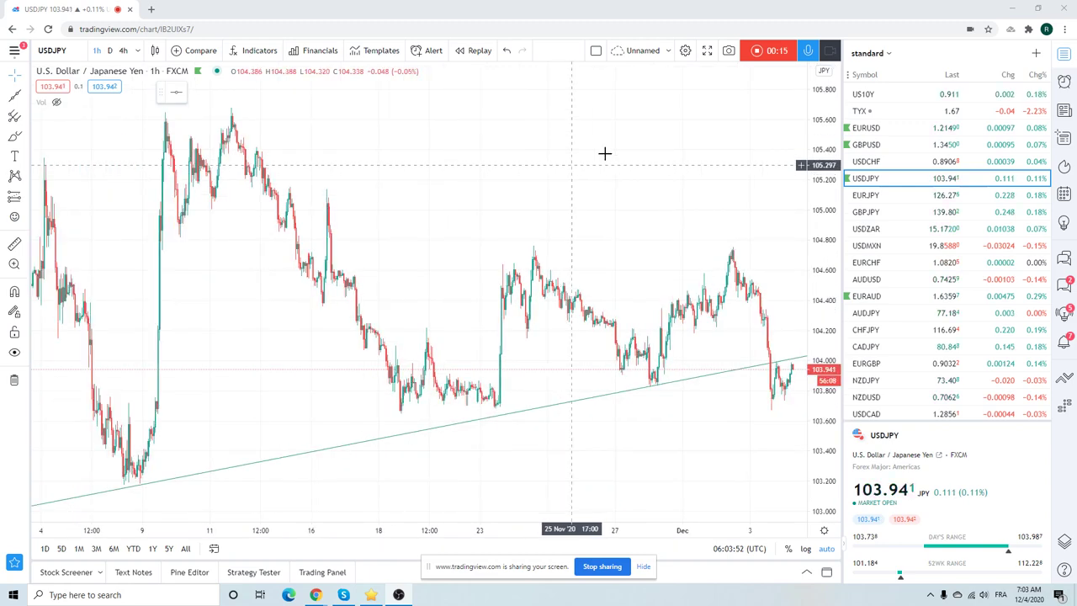
{"action": "left_click", "coordinate": [856, 129]}
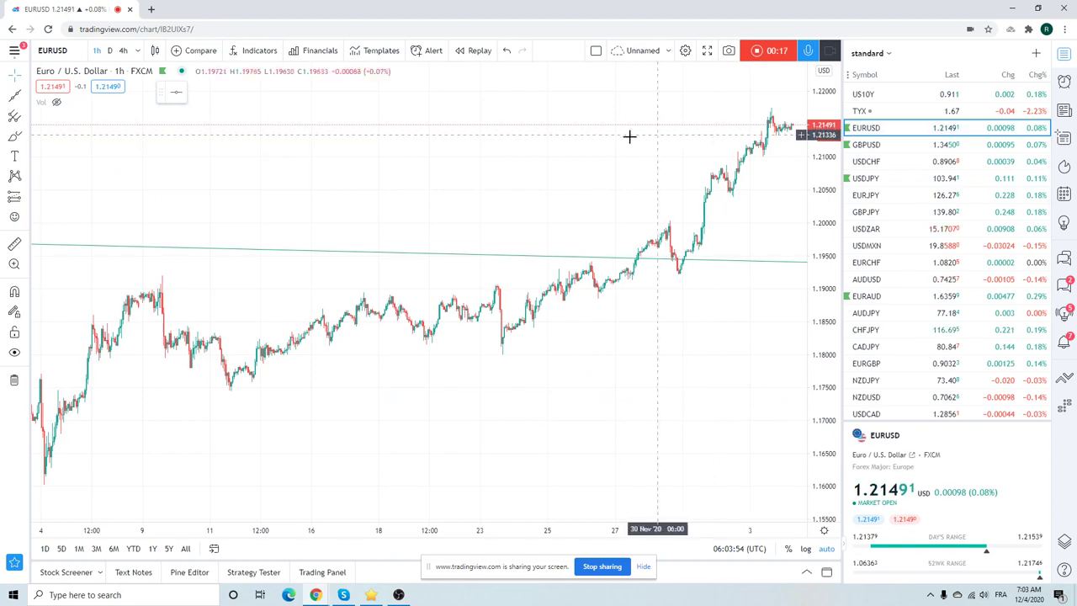
{"action": "scroll", "coordinate": [615, 139], "scroll_direction": "up", "scroll_amount": 3}
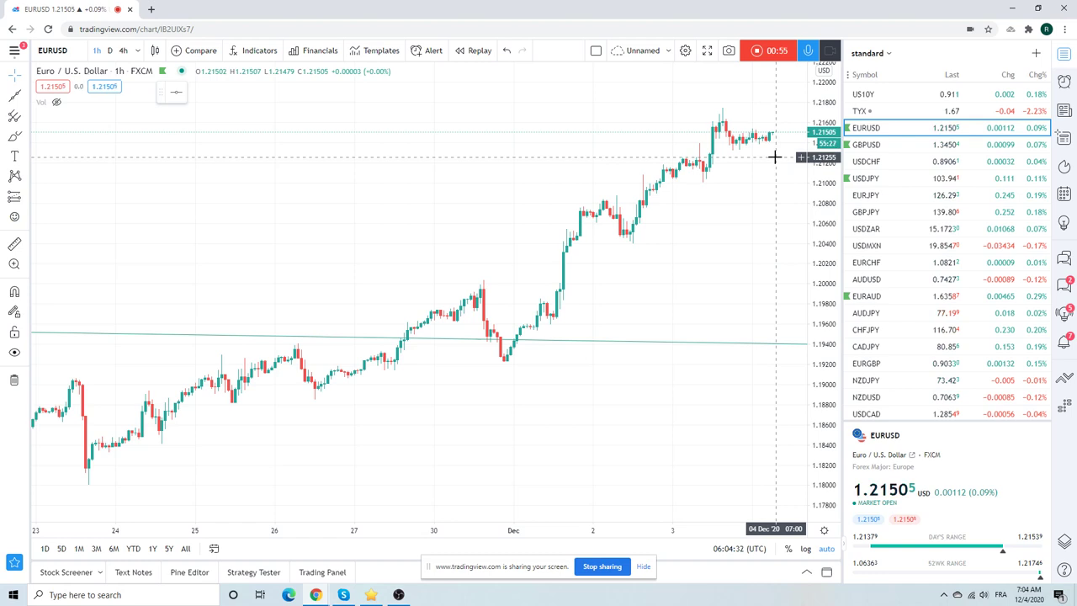
- Switch the chart to GBPUSD from the watchlist
{"action": "left_click", "coordinate": [870, 147]}
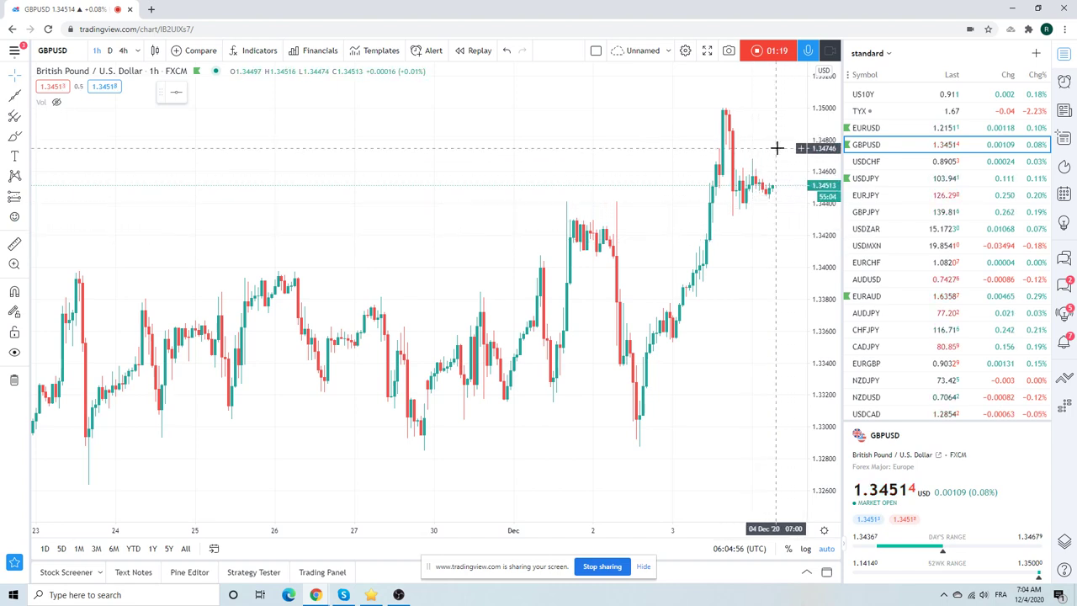
- Load USDCHF and zoom out, then back in on its hourly decline toward 0.8904
{"action": "left_click", "coordinate": [872, 164]}
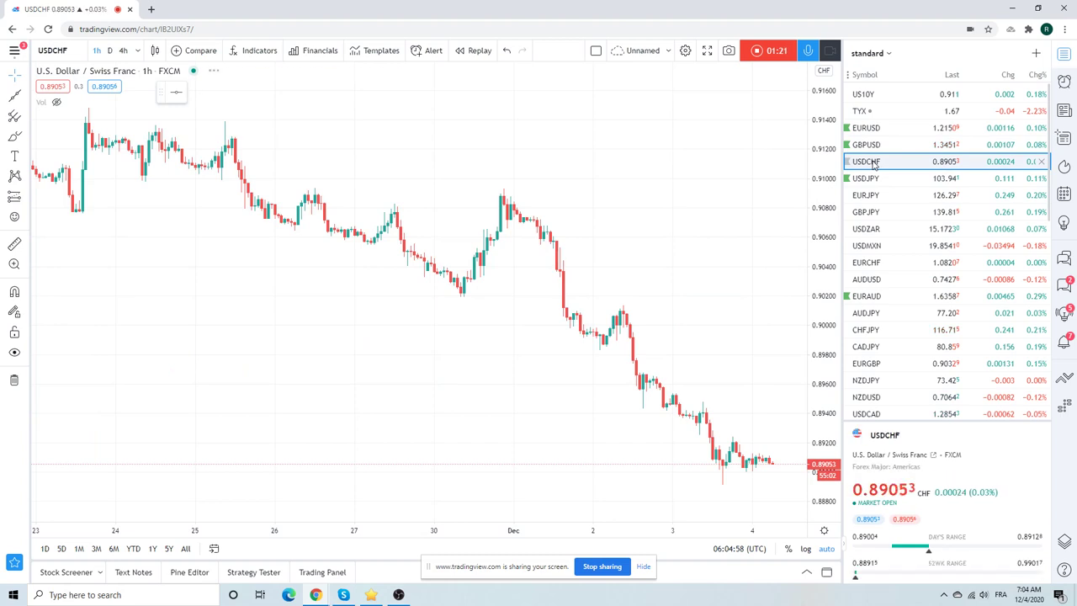
{"action": "scroll", "coordinate": [719, 197], "scroll_direction": "down", "scroll_amount": 5}
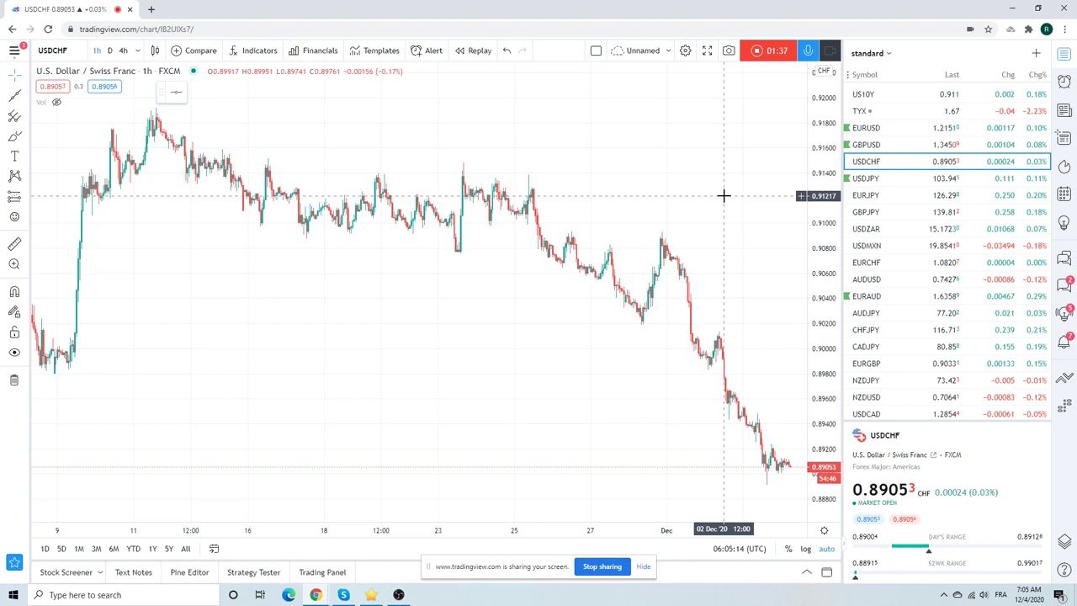
{"action": "scroll", "coordinate": [723, 195], "scroll_direction": "down", "scroll_amount": 2}
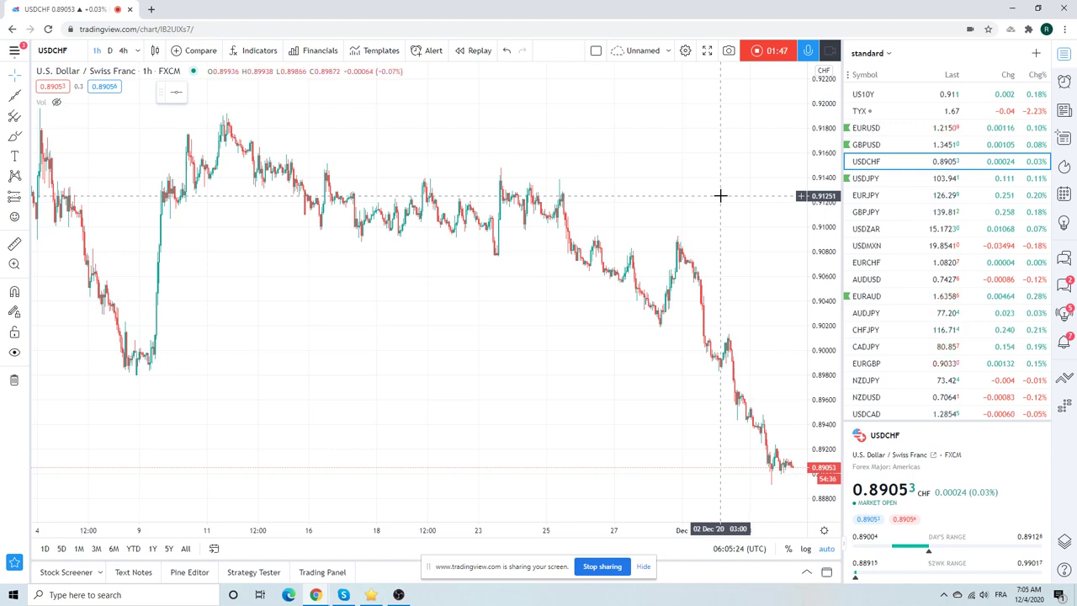
{"action": "scroll", "coordinate": [720, 196], "scroll_direction": "up", "scroll_amount": 2}
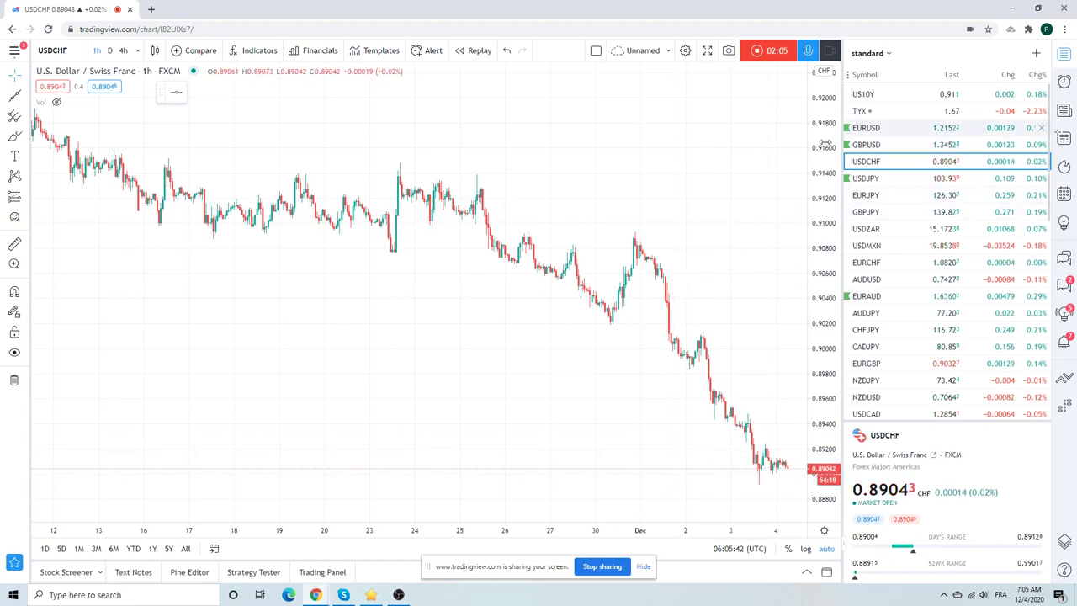
- Cycle through USDJPY, EURJPY and GBPJPY, ending on the hourly USDZAR chart
{"action": "left_click", "coordinate": [873, 184]}
{"action": "scroll", "coordinate": [659, 214], "scroll_direction": "down", "scroll_amount": 3}
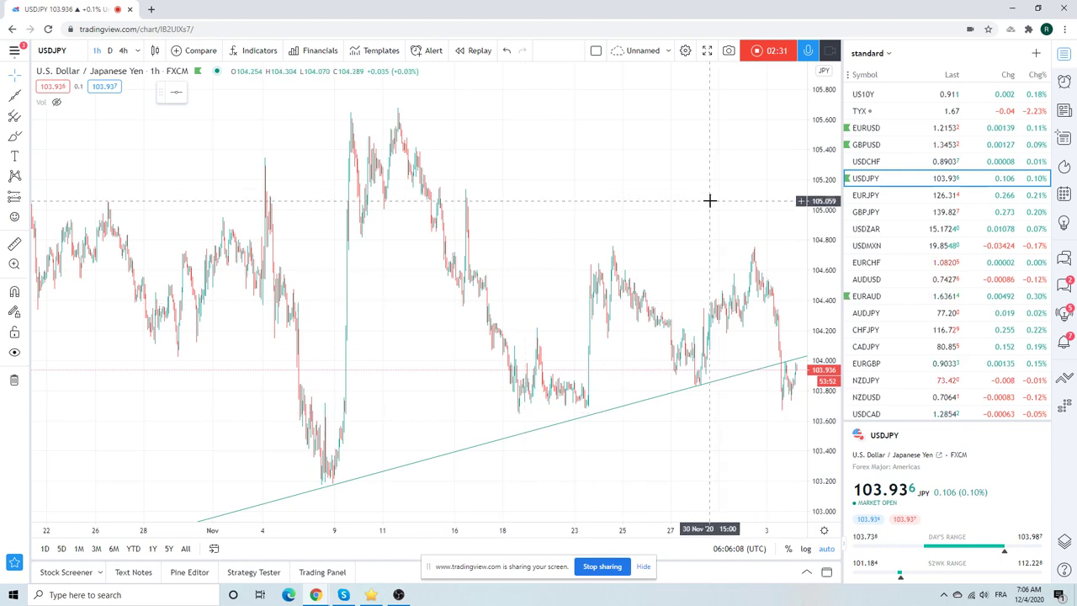
{"action": "left_click", "coordinate": [875, 195]}
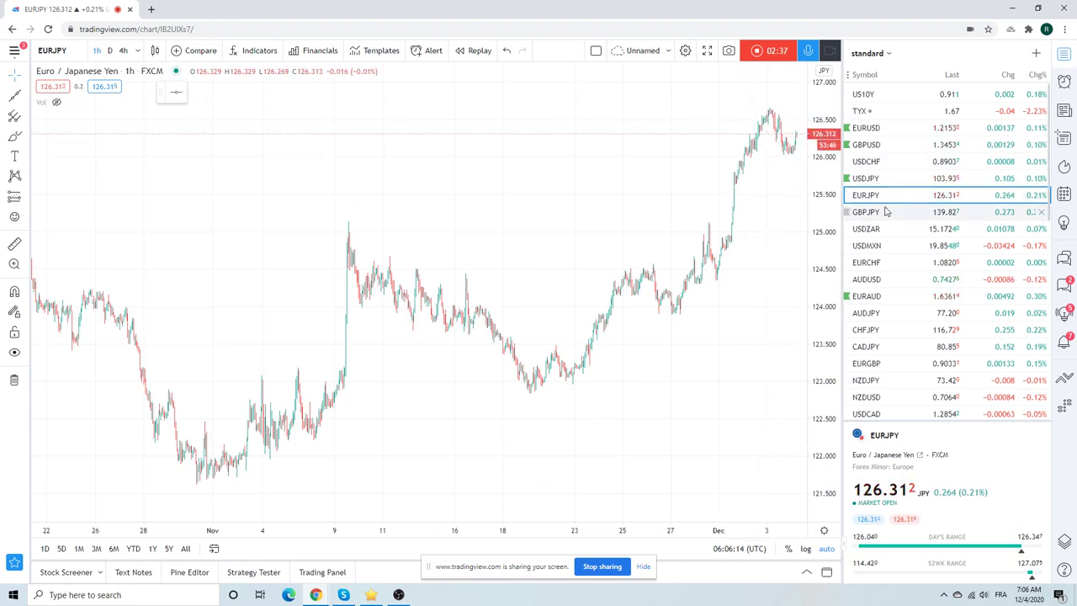
{"action": "left_click", "coordinate": [875, 212]}
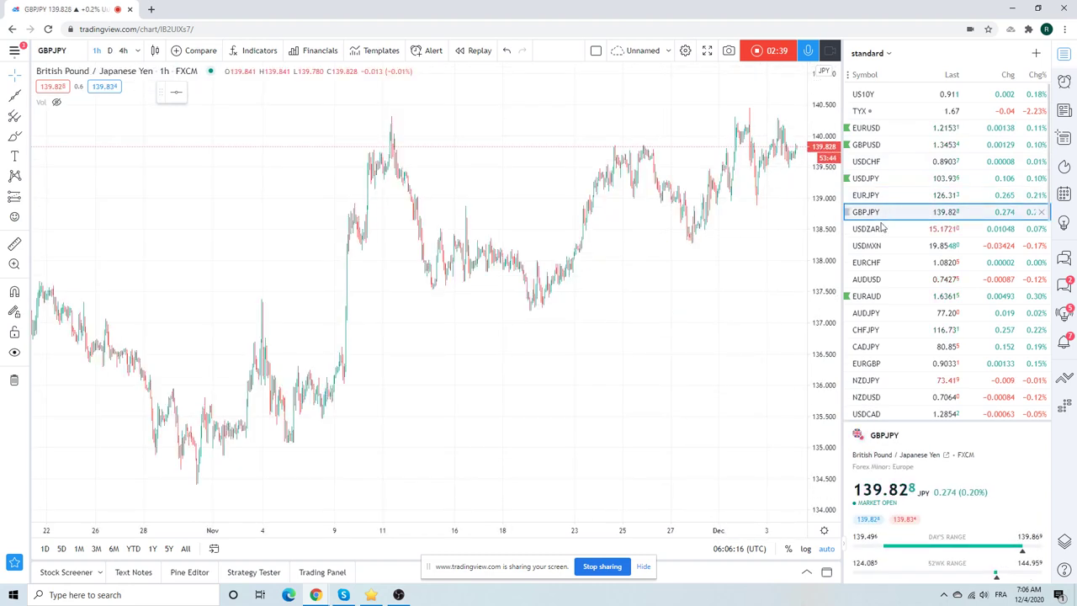
{"action": "left_click", "coordinate": [875, 229]}
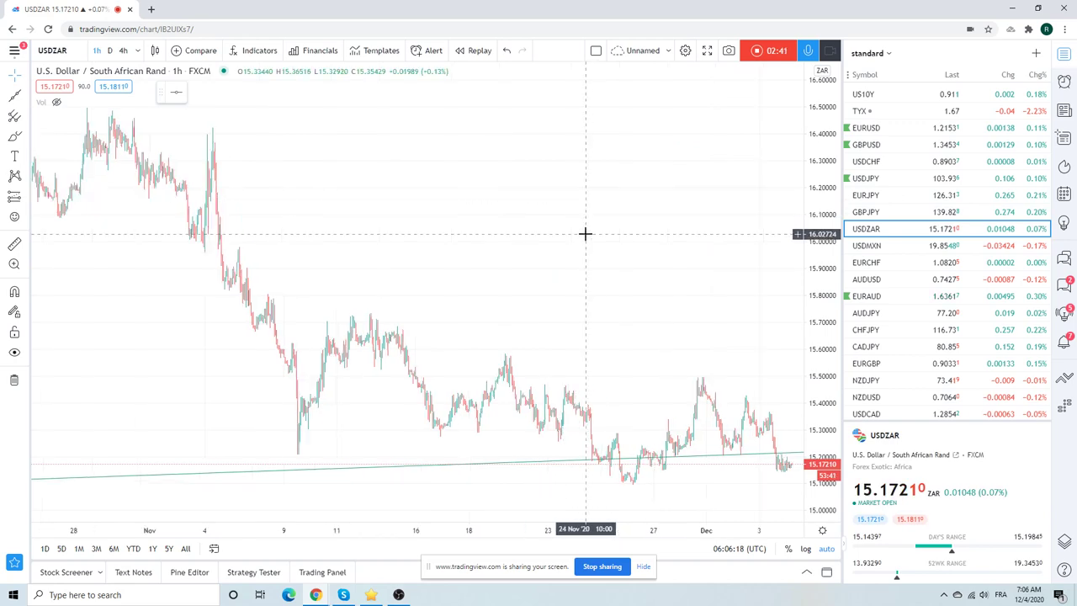
- Zoom around the hourly USDZAR chart, then set it to the daily (D) timeframe
{"action": "scroll", "coordinate": [585, 233], "scroll_direction": "up", "scroll_amount": 5}
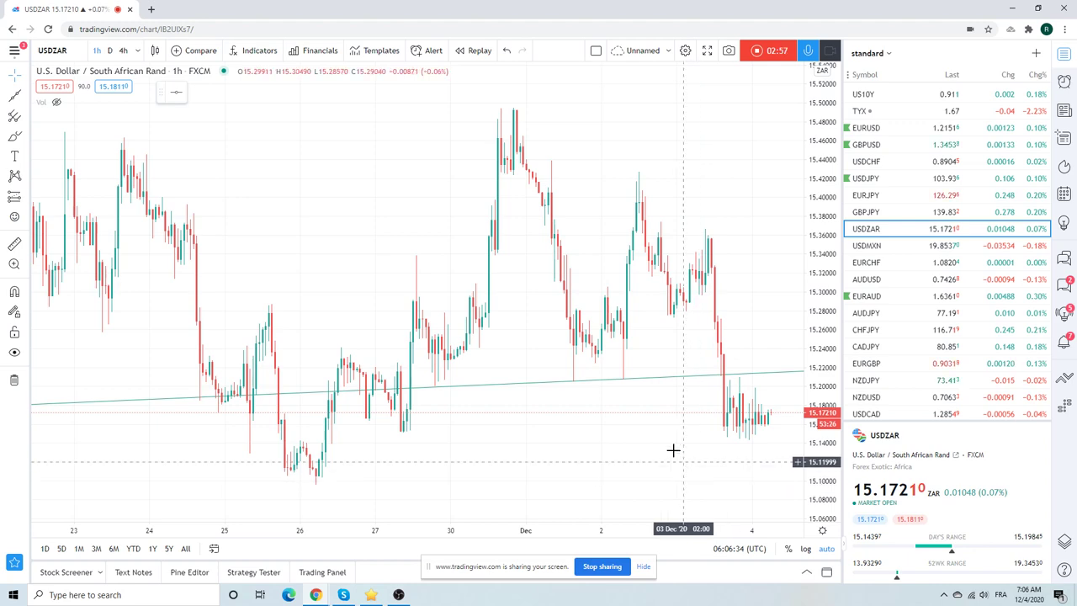
{"action": "scroll", "coordinate": [370, 221], "scroll_direction": "down", "scroll_amount": 5}
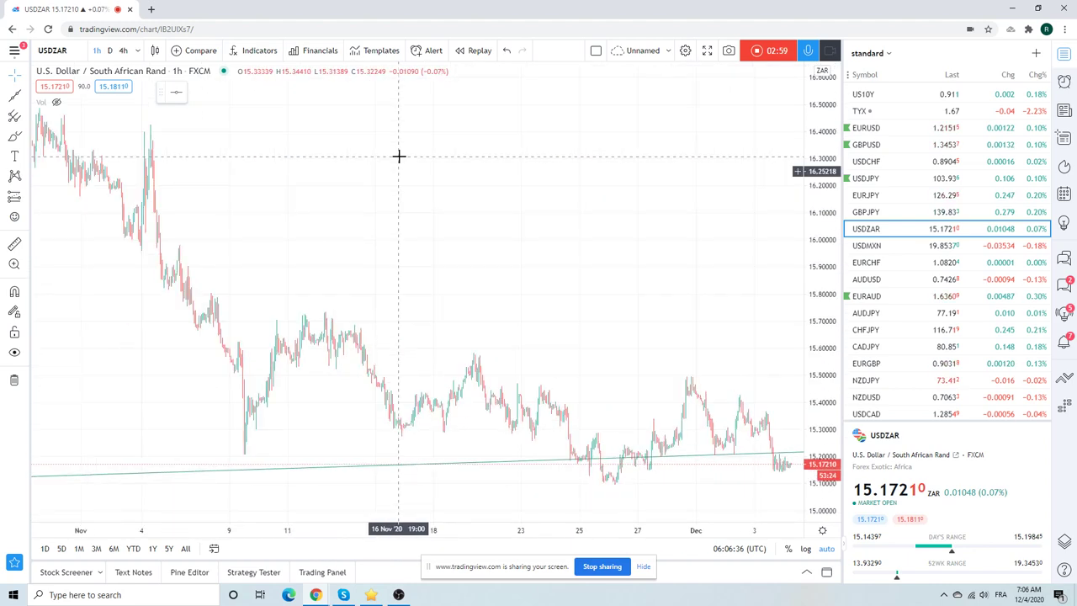
{"action": "scroll", "coordinate": [522, 186], "scroll_direction": "up", "scroll_amount": 3}
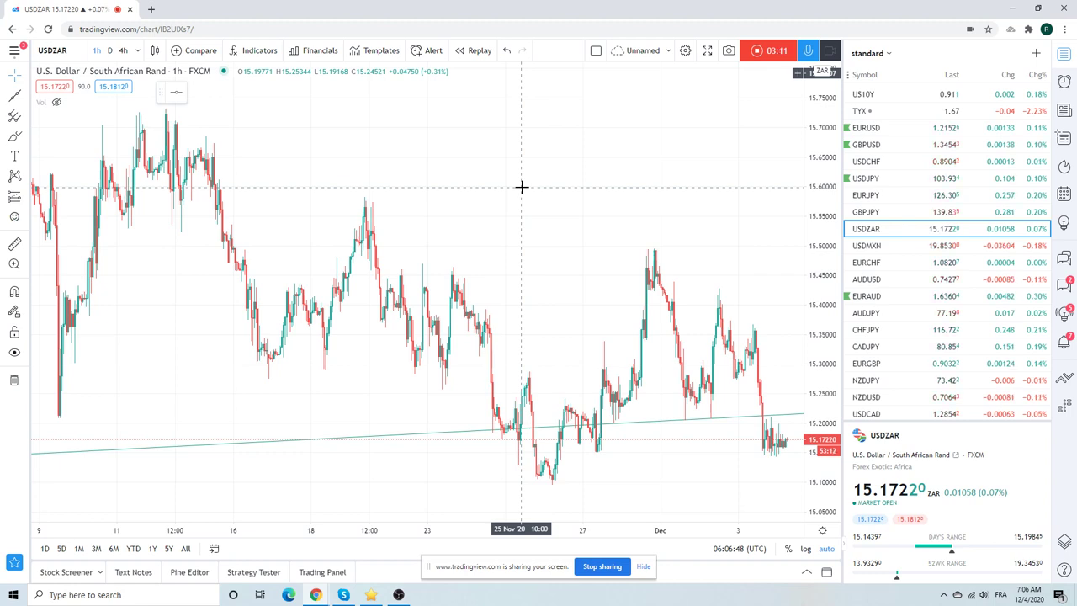
{"action": "scroll", "coordinate": [520, 186], "scroll_direction": "down", "scroll_amount": 2}
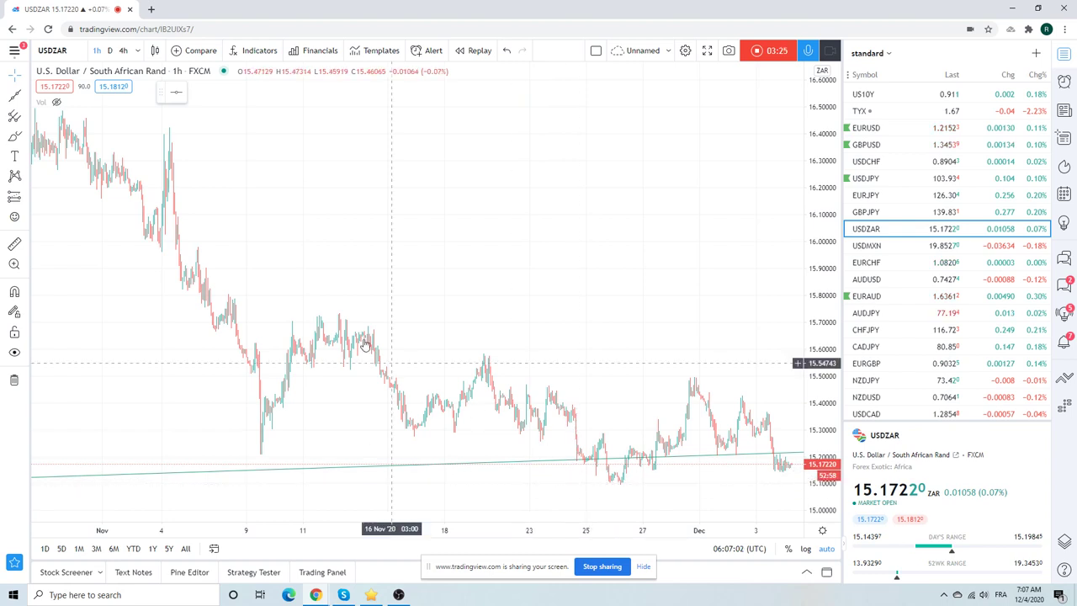
{"action": "left_click", "coordinate": [110, 50]}
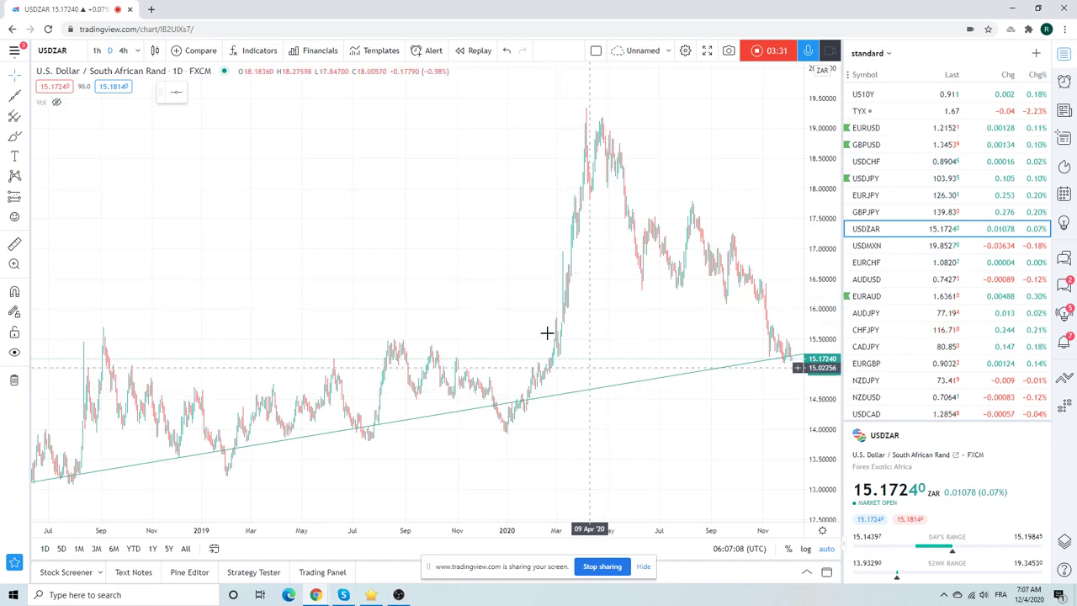
- Zoom out on the daily USDZAR history, then load the USDMXN daily chart
{"action": "scroll", "coordinate": [536, 325], "scroll_direction": "up", "scroll_amount": 5}
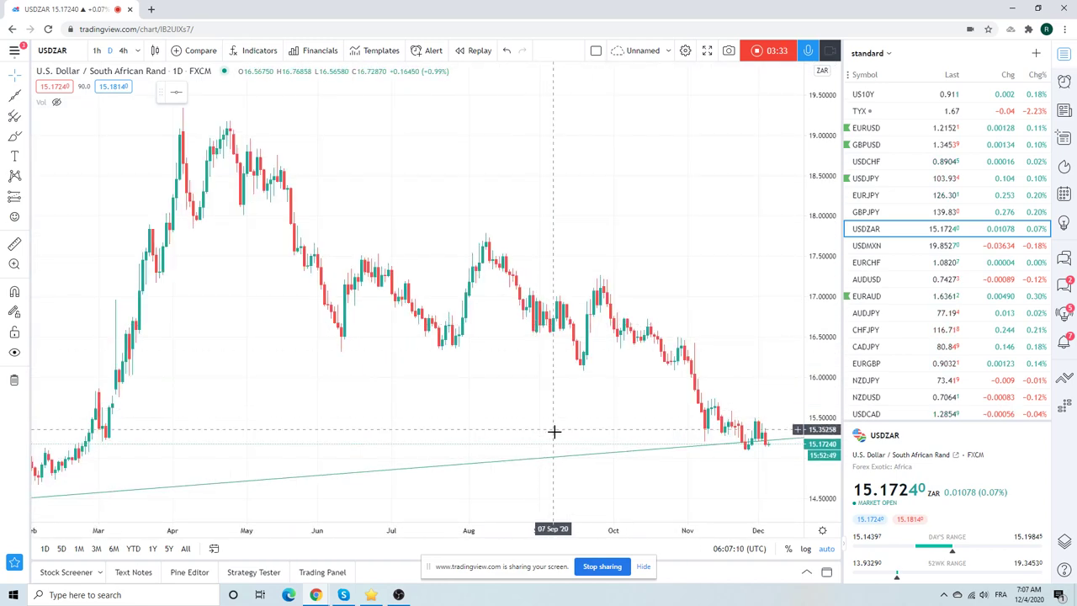
{"action": "scroll", "coordinate": [555, 421], "scroll_direction": "down", "scroll_amount": 2}
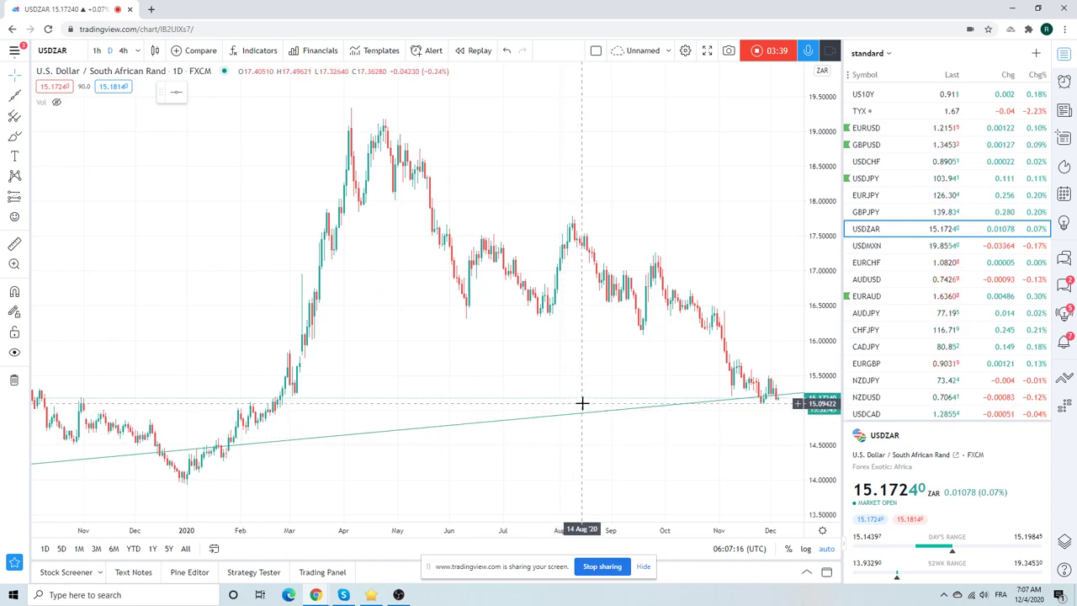
{"action": "scroll", "coordinate": [582, 403], "scroll_direction": "down", "scroll_amount": 2}
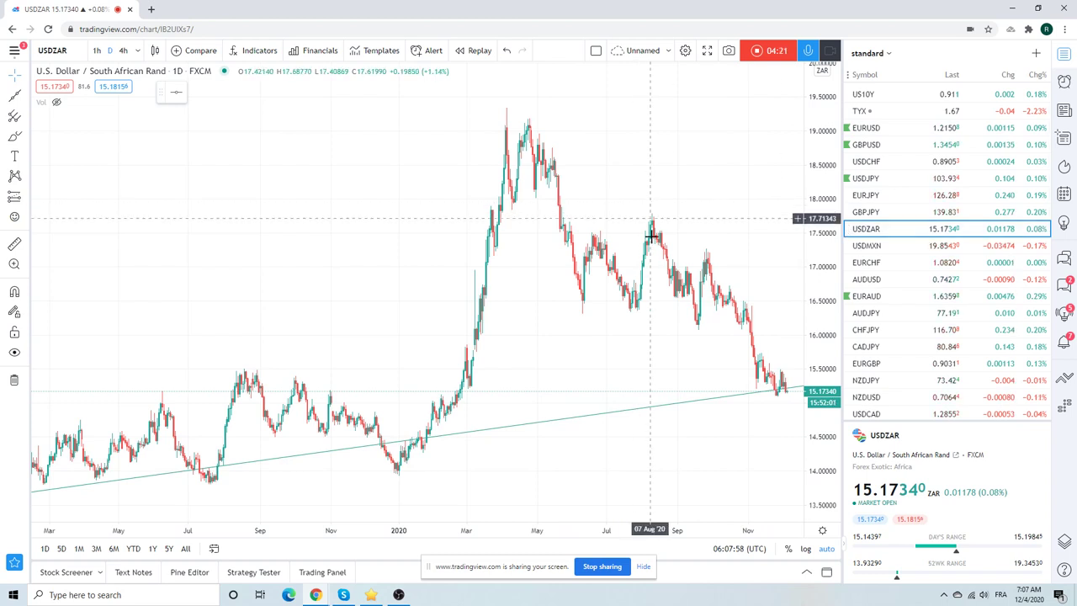
{"action": "left_click", "coordinate": [874, 246]}
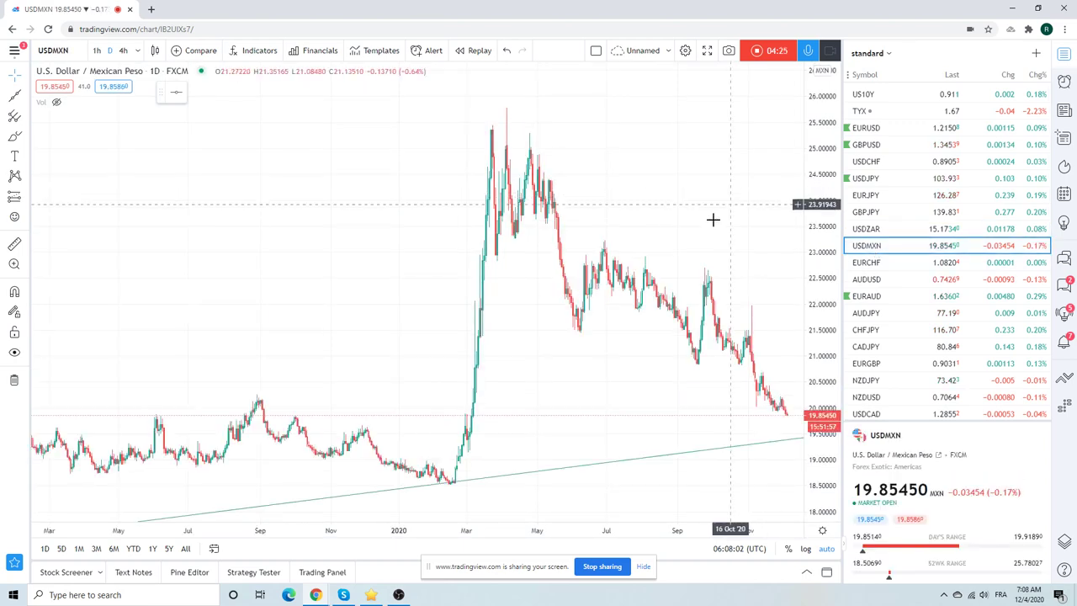
- Load the daily AUDUSD chart from the watchlist
{"action": "scroll", "coordinate": [631, 294], "scroll_direction": "up", "scroll_amount": 5}
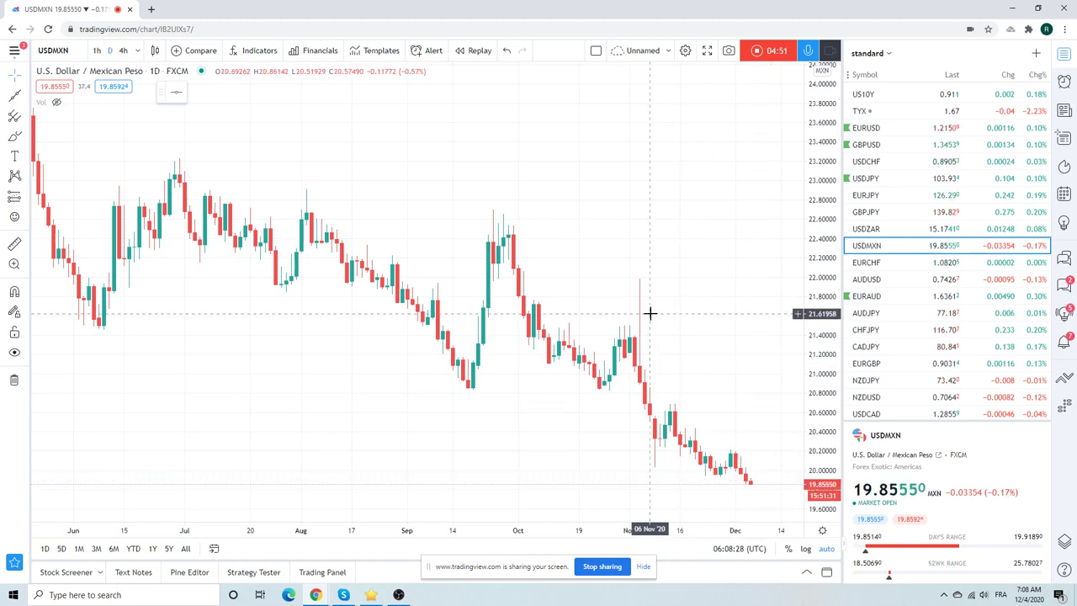
{"action": "left_click", "coordinate": [875, 280]}
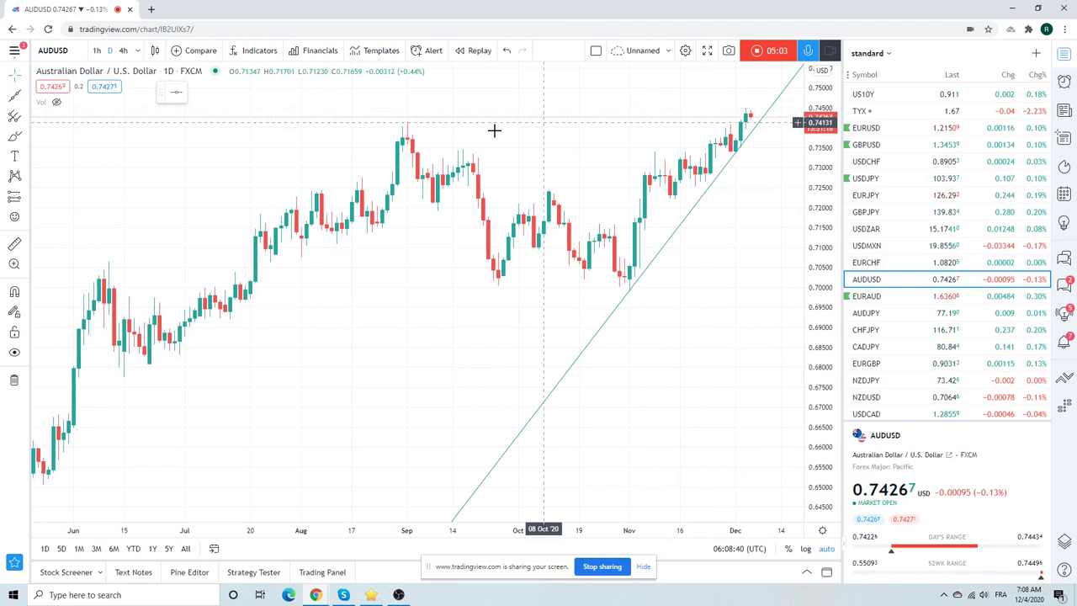
- Set 4-hour candles and step through AUDJPY to the CADJPY chart
{"action": "left_click", "coordinate": [123, 50]}
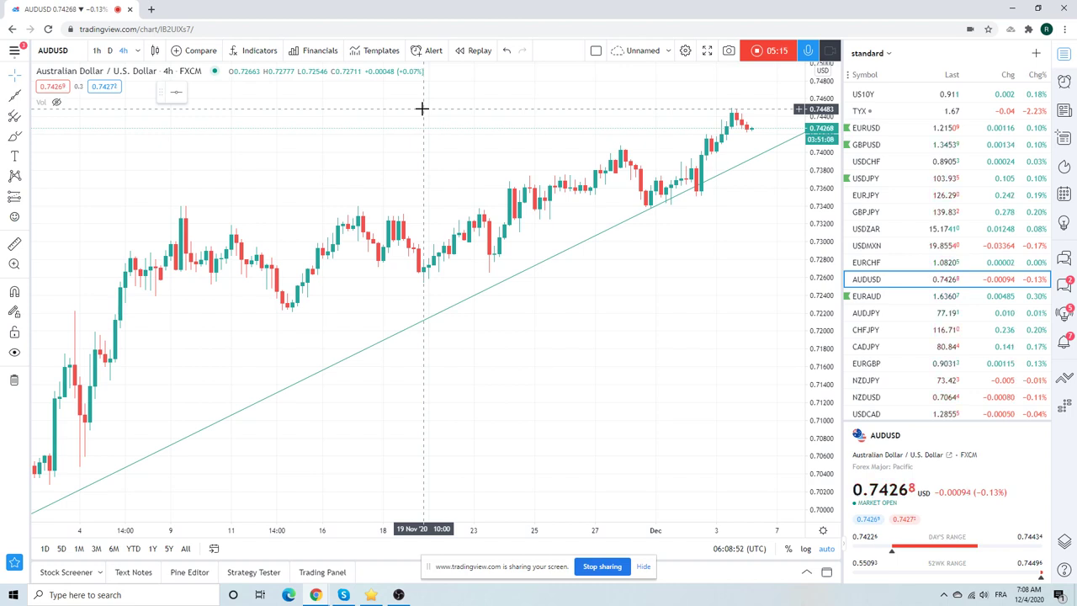
{"action": "left_click", "coordinate": [867, 313]}
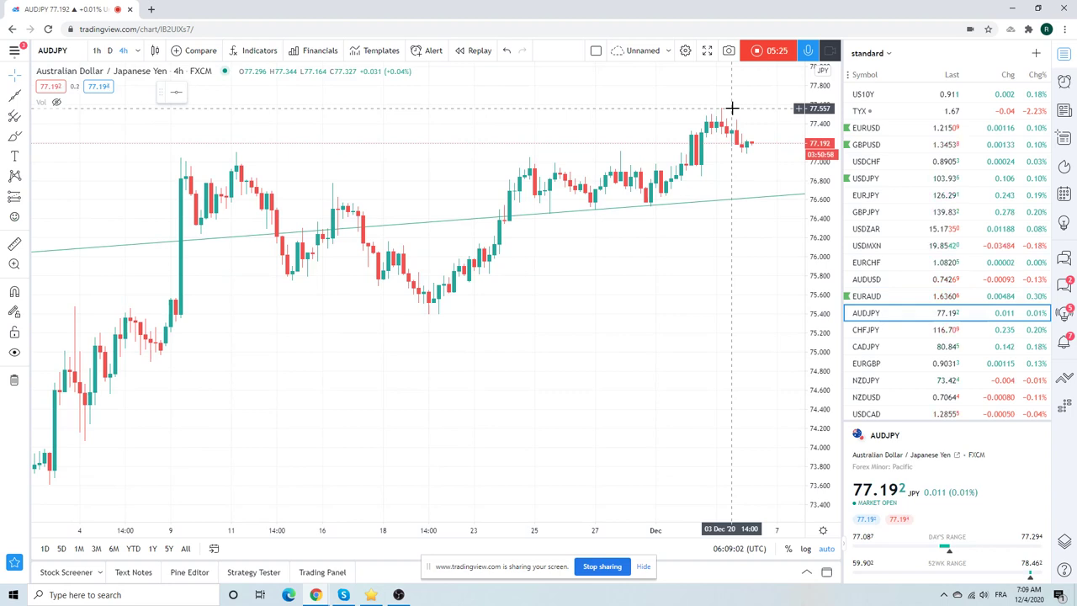
{"action": "left_click", "coordinate": [883, 346]}
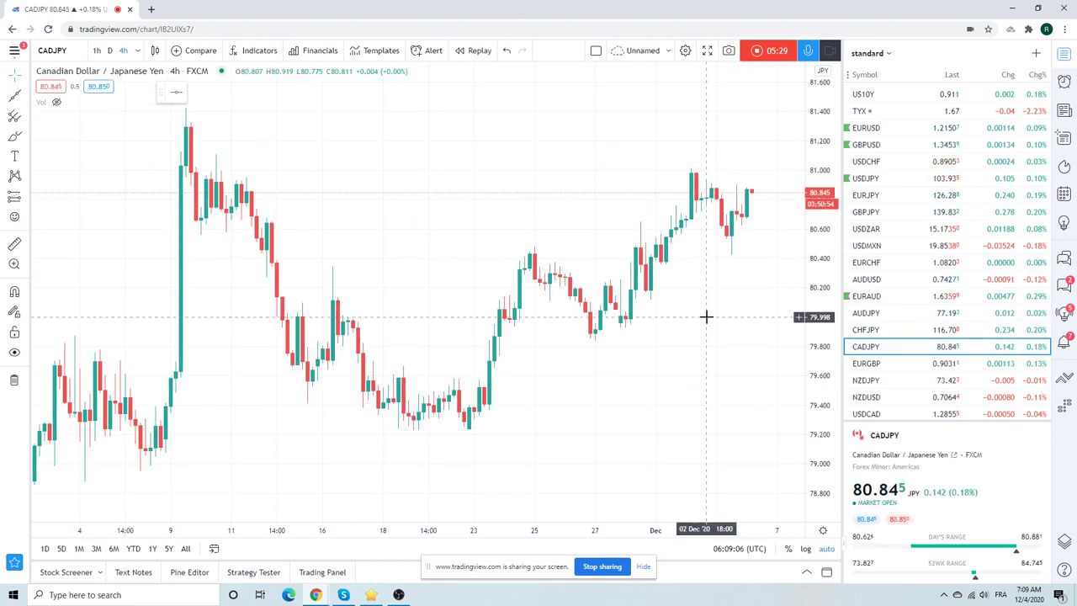
- Return the CADJPY chart to daily candles and load USDCAD
{"action": "scroll", "coordinate": [705, 317], "scroll_direction": "down", "scroll_amount": 3}
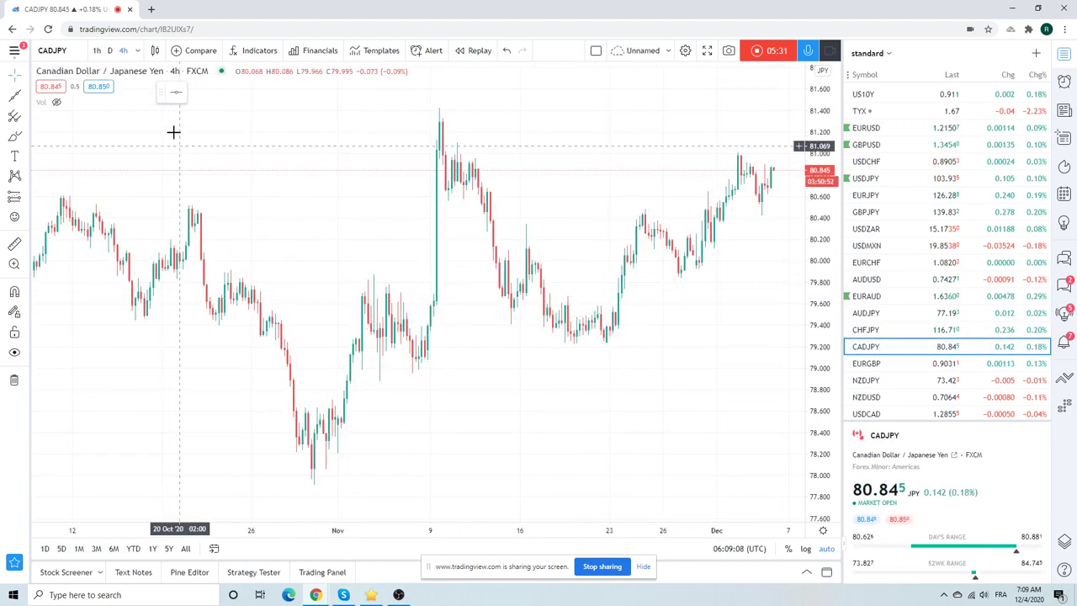
{"action": "left_click", "coordinate": [107, 51]}
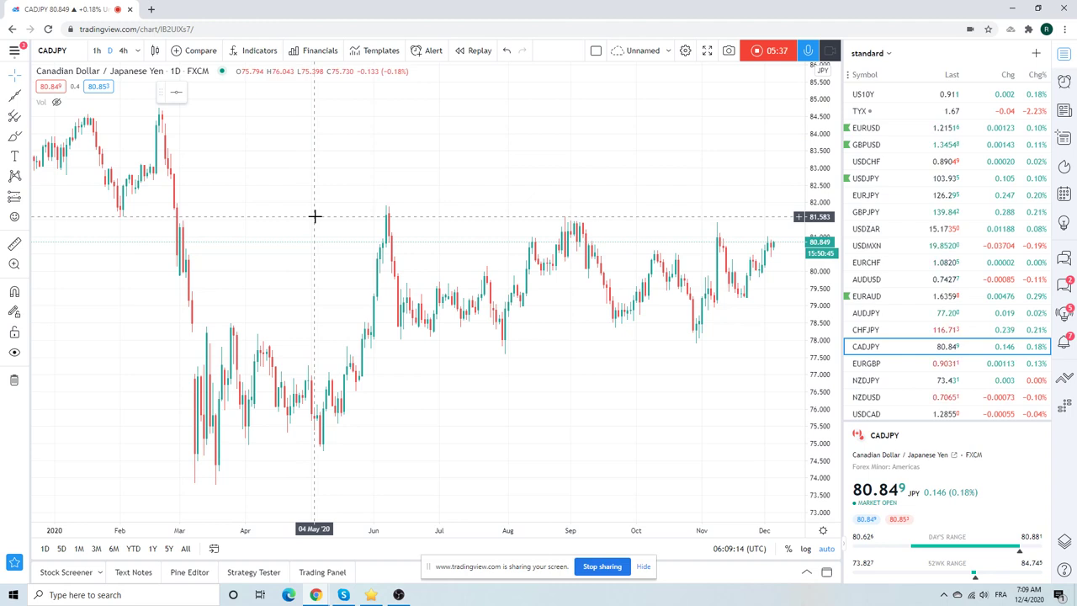
{"action": "left_click", "coordinate": [875, 414]}
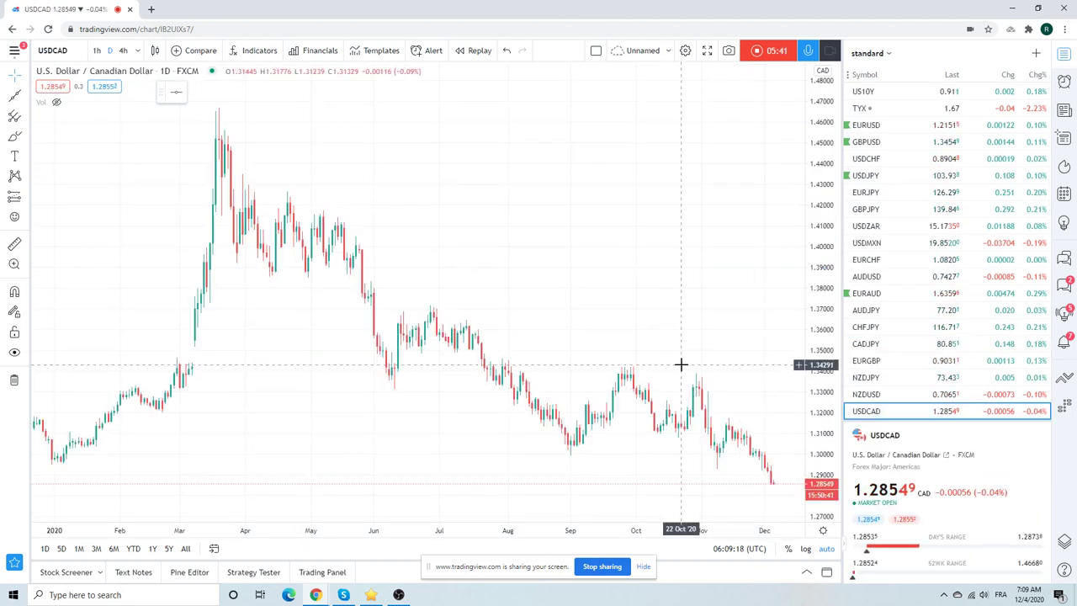
- Zoom through the USDCAD daily history, then load NZDUSD and zoom into recent months
{"action": "scroll", "coordinate": [681, 364], "scroll_direction": "down", "scroll_amount": 4}
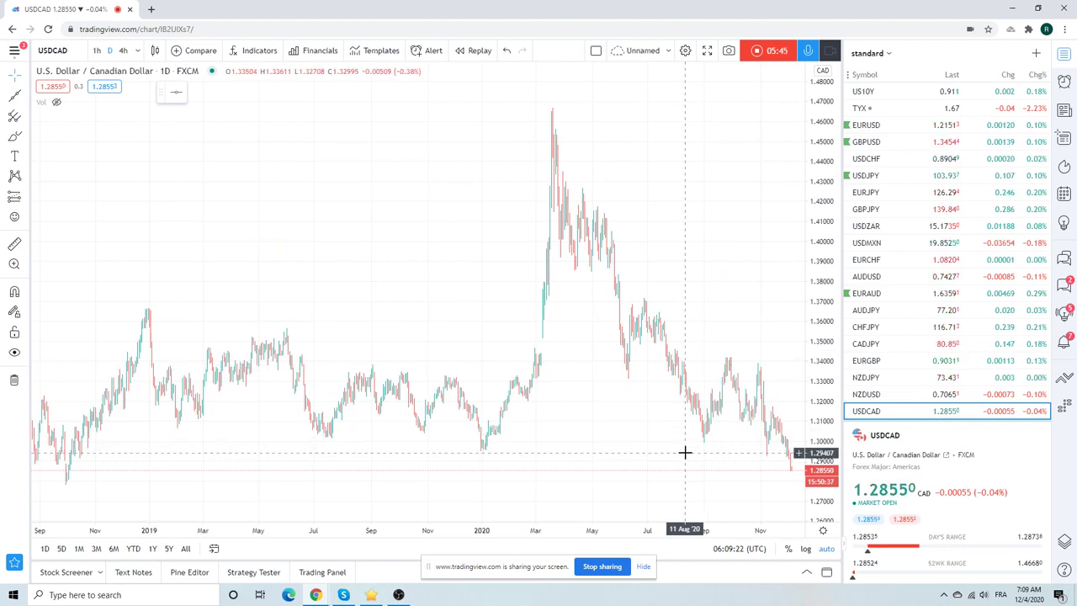
{"action": "scroll", "coordinate": [637, 302], "scroll_direction": "up", "scroll_amount": 3}
{"action": "scroll", "coordinate": [638, 303], "scroll_direction": "up", "scroll_amount": 3}
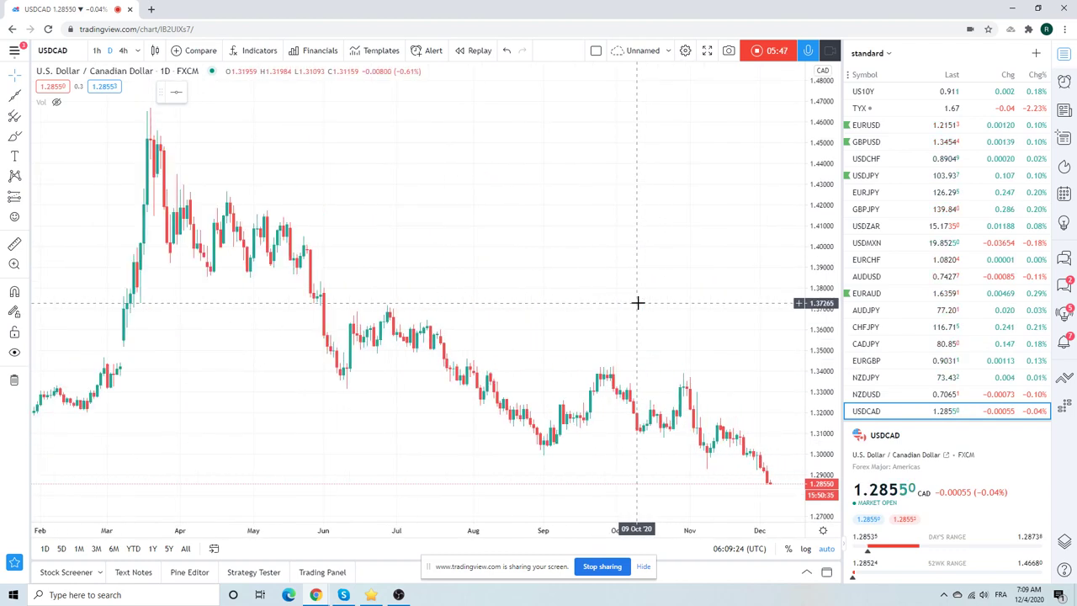
{"action": "scroll", "coordinate": [638, 303], "scroll_direction": "down", "scroll_amount": 6}
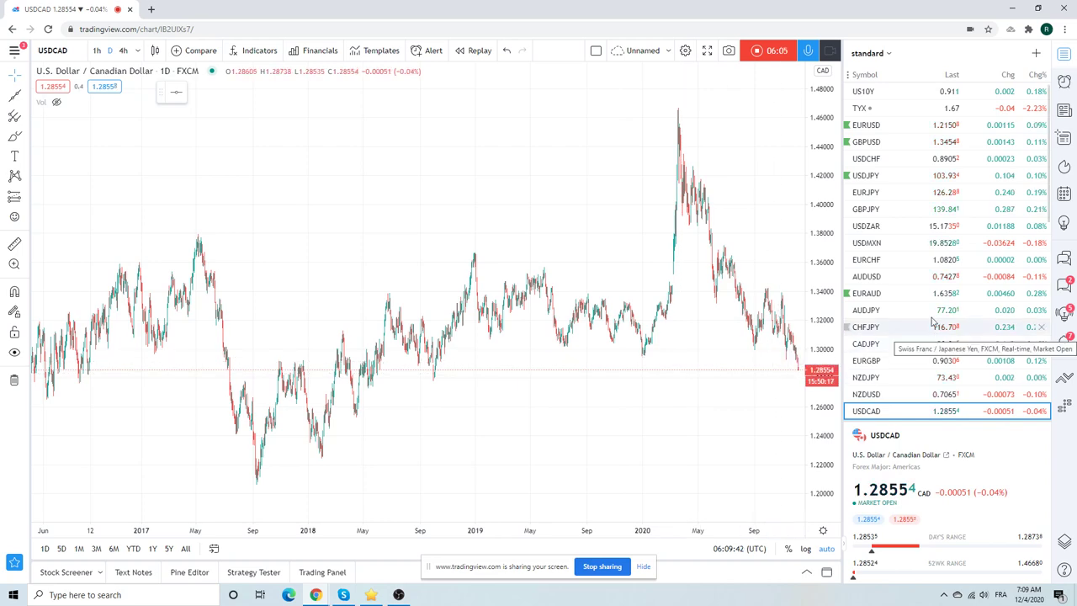
{"action": "left_click", "coordinate": [895, 395]}
{"action": "scroll", "coordinate": [594, 314], "scroll_direction": "up", "scroll_amount": 10}
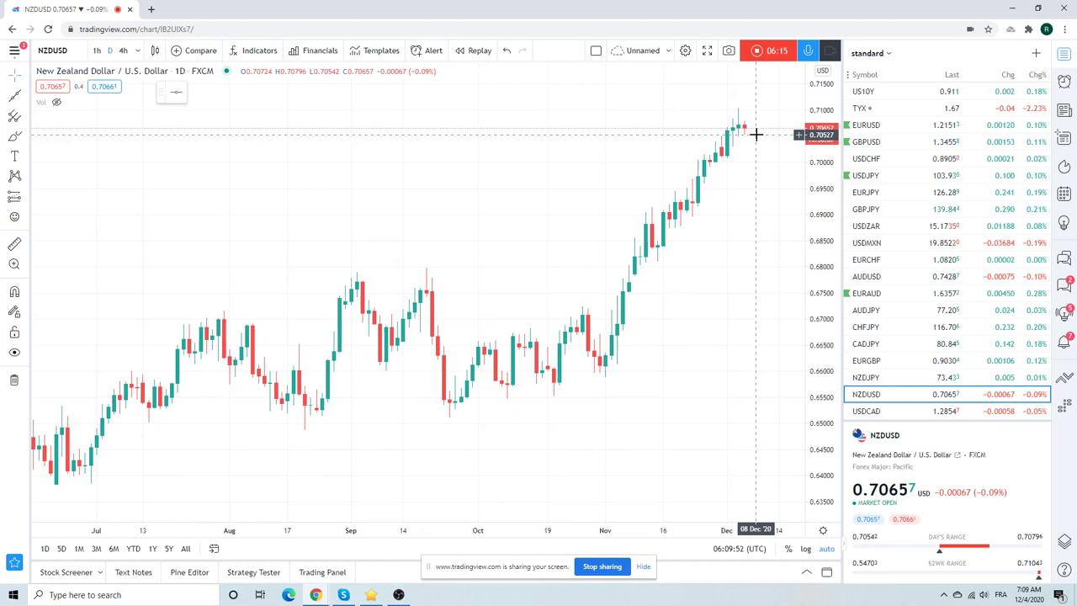
- Switch the chart to Gold Futures GC1! from the watchlist
{"action": "scroll", "coordinate": [926, 177], "scroll_direction": "down", "scroll_amount": 3}
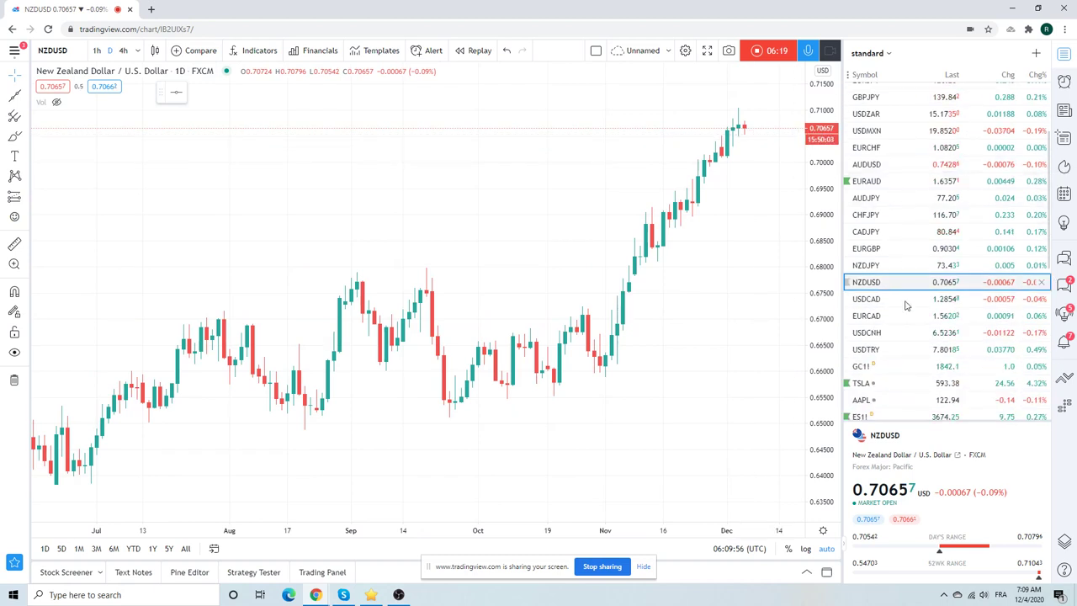
{"action": "left_click", "coordinate": [908, 367]}
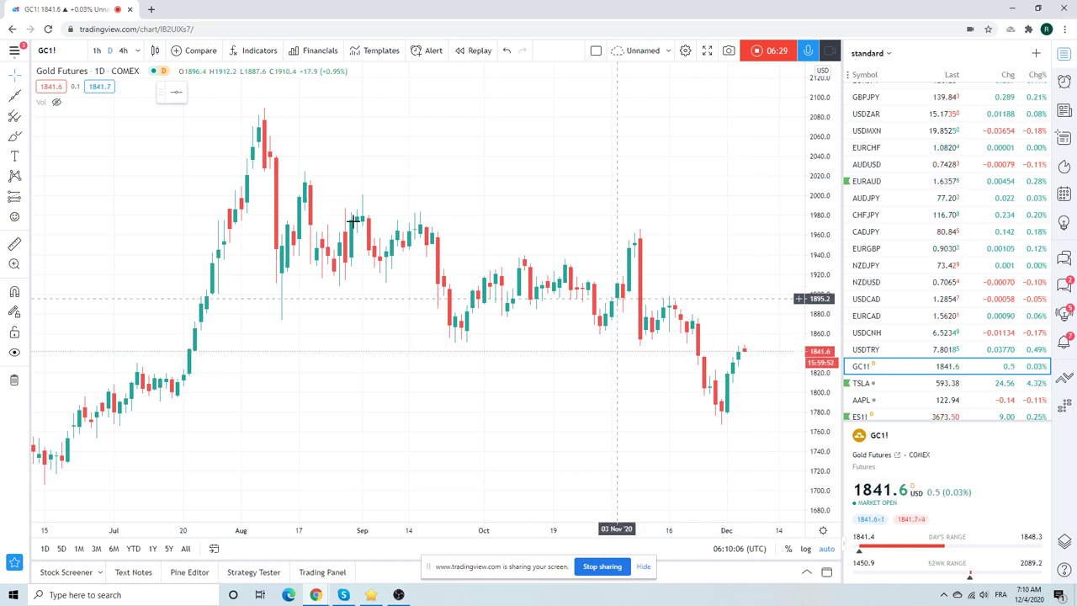
{"action": "left_click", "coordinate": [97, 51]}
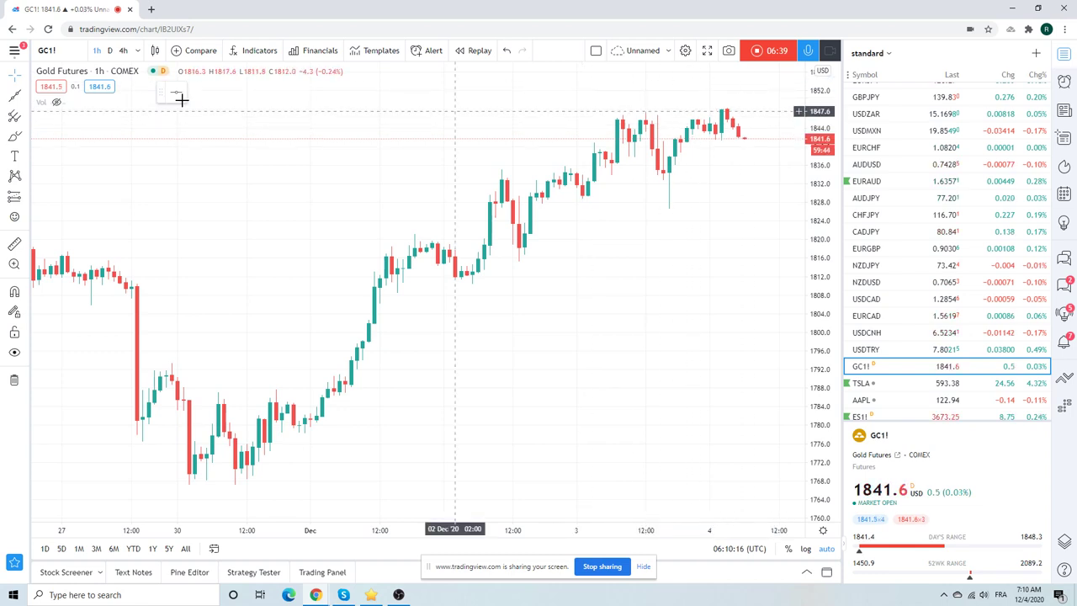
{"action": "left_click", "coordinate": [110, 51]}
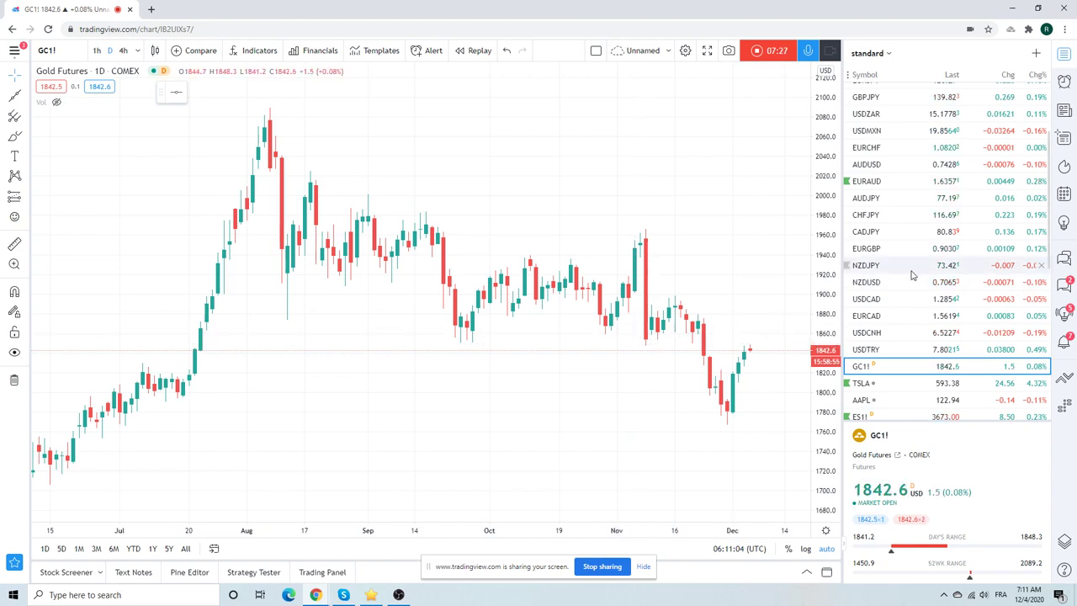
- Switch the chart to S&P 500 E-mini Futures ES1! from the watchlist
{"action": "scroll", "coordinate": [911, 275], "scroll_direction": "down", "scroll_amount": 2}
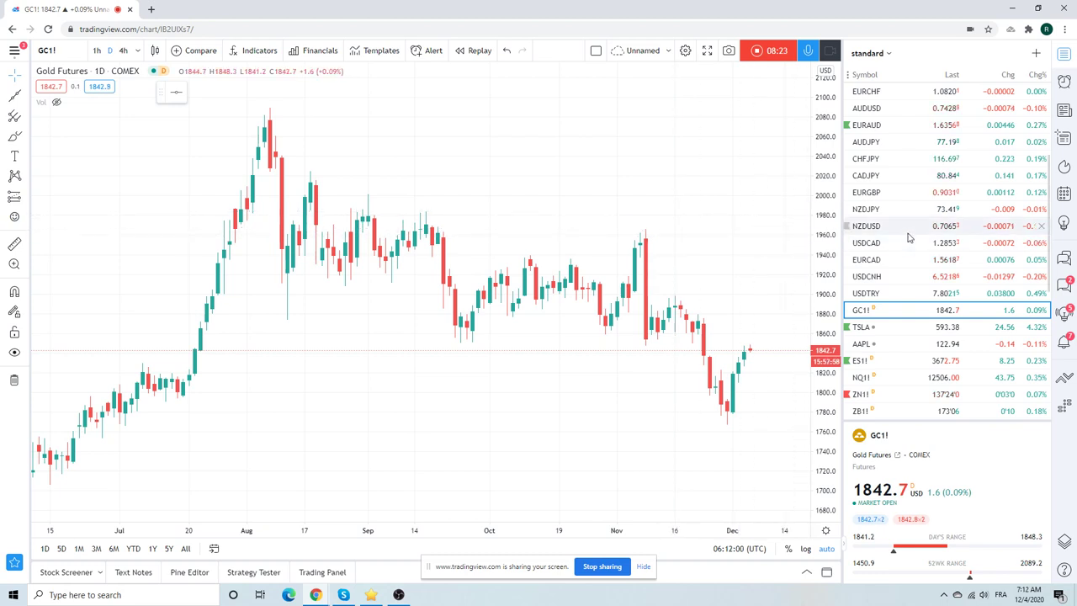
{"action": "left_click", "coordinate": [884, 364]}
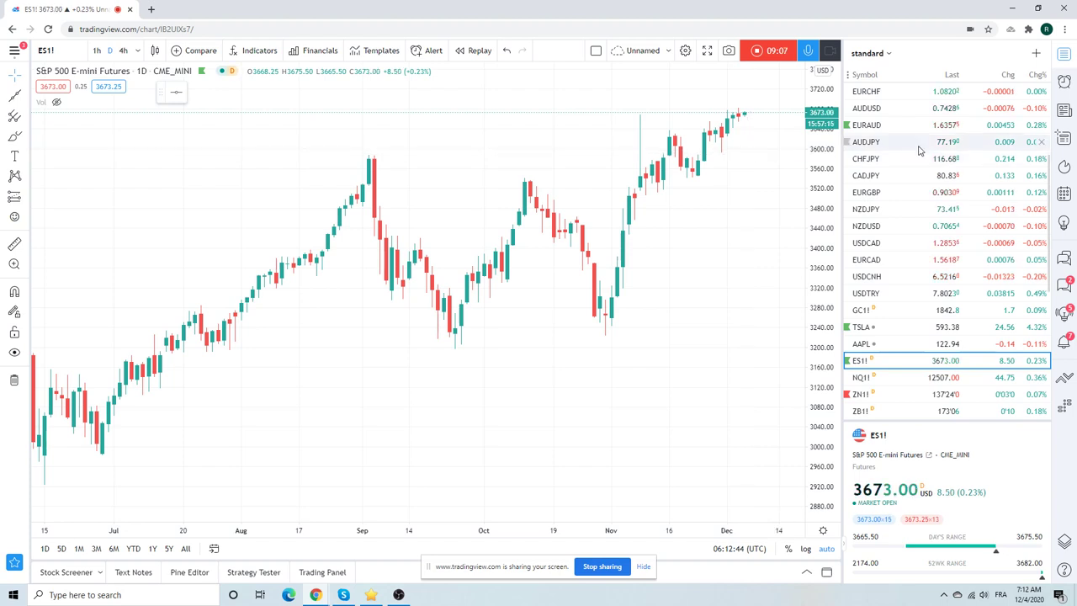
- Show the T-Bond Futures ZB1! chart, then the 30-year yield TYX chart
{"action": "scroll", "coordinate": [920, 149], "scroll_direction": "down", "scroll_amount": 2}
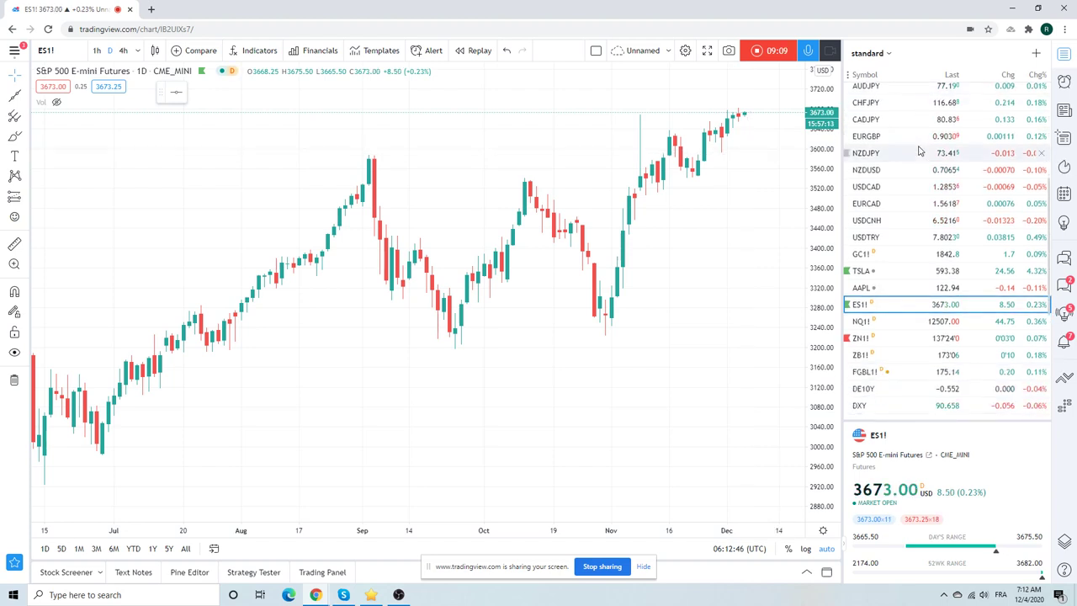
{"action": "left_click", "coordinate": [893, 356]}
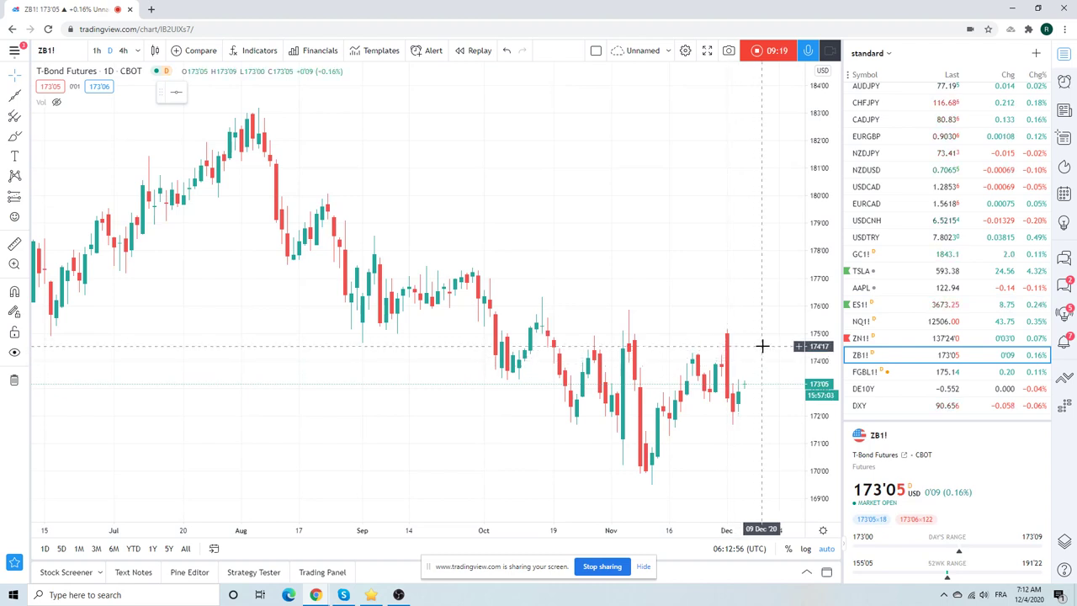
{"action": "scroll", "coordinate": [880, 312], "scroll_direction": "up", "scroll_amount": 3}
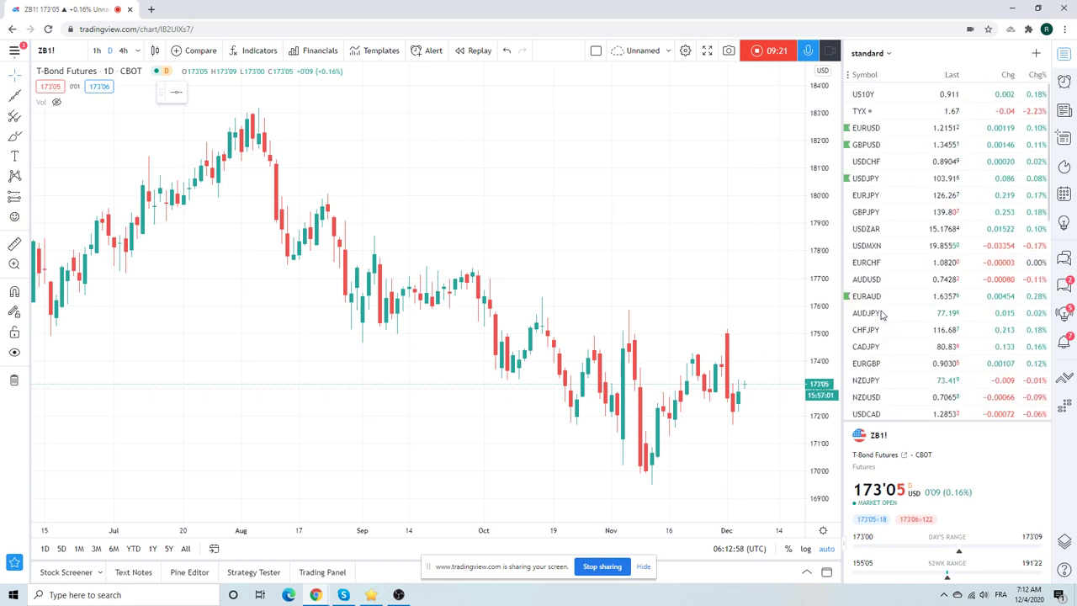
{"action": "left_click", "coordinate": [867, 110]}
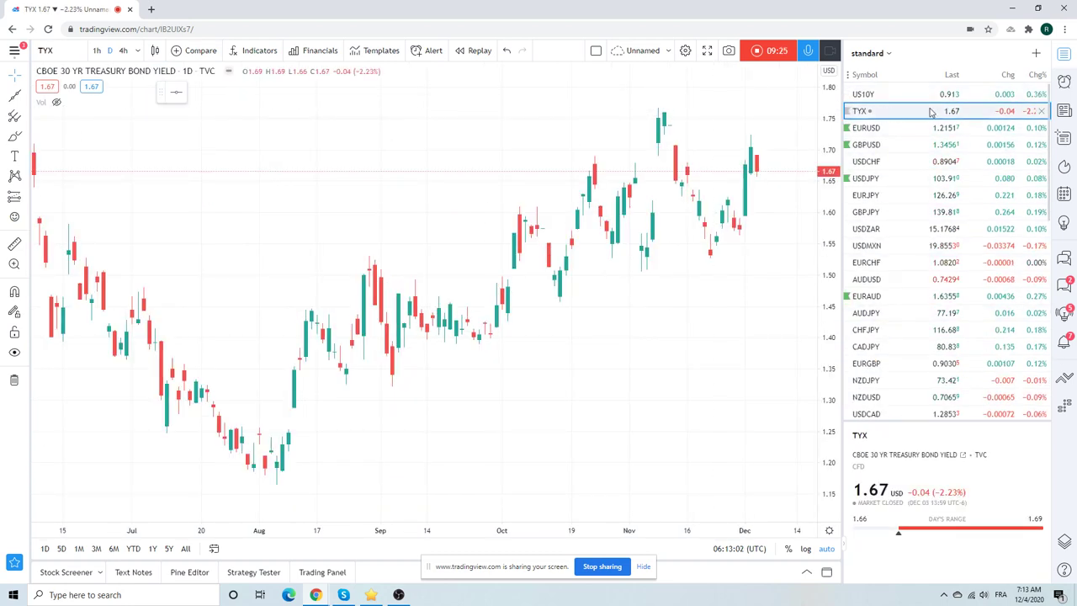
- View the US10Y yield chart, then switch to Bitcoin CME Futures BTC1!
{"action": "left_click", "coordinate": [897, 96]}
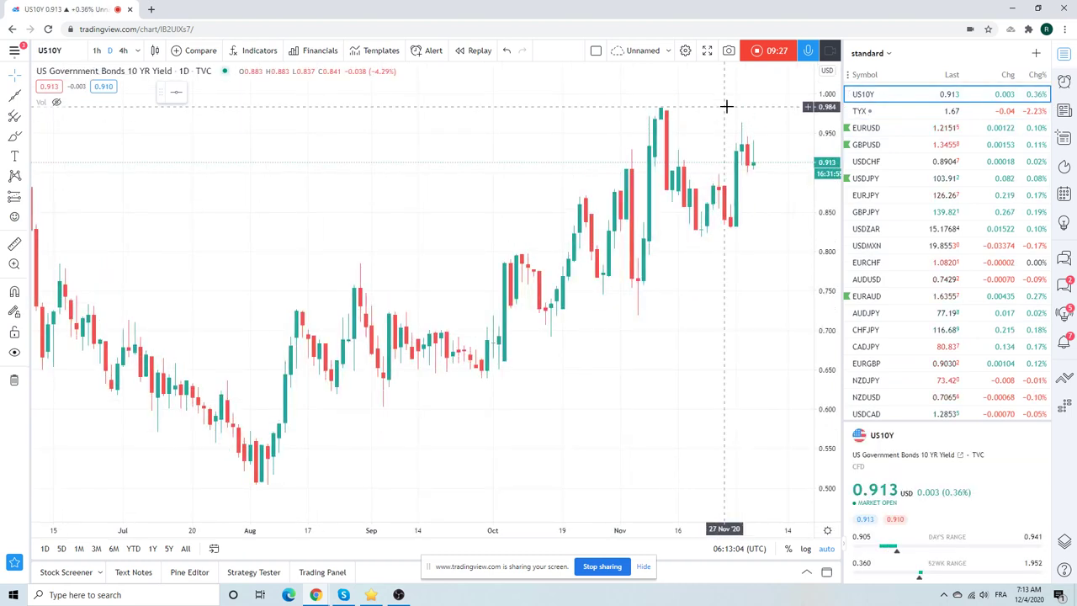
{"action": "scroll", "coordinate": [908, 150], "scroll_direction": "down", "scroll_amount": 2}
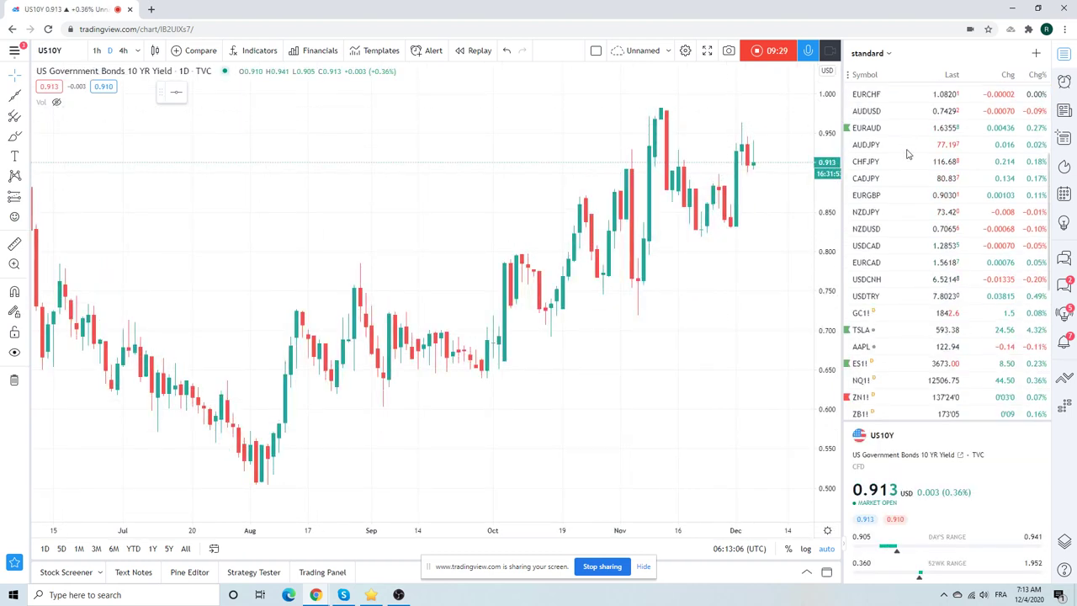
{"action": "scroll", "coordinate": [908, 154], "scroll_direction": "down", "scroll_amount": 4}
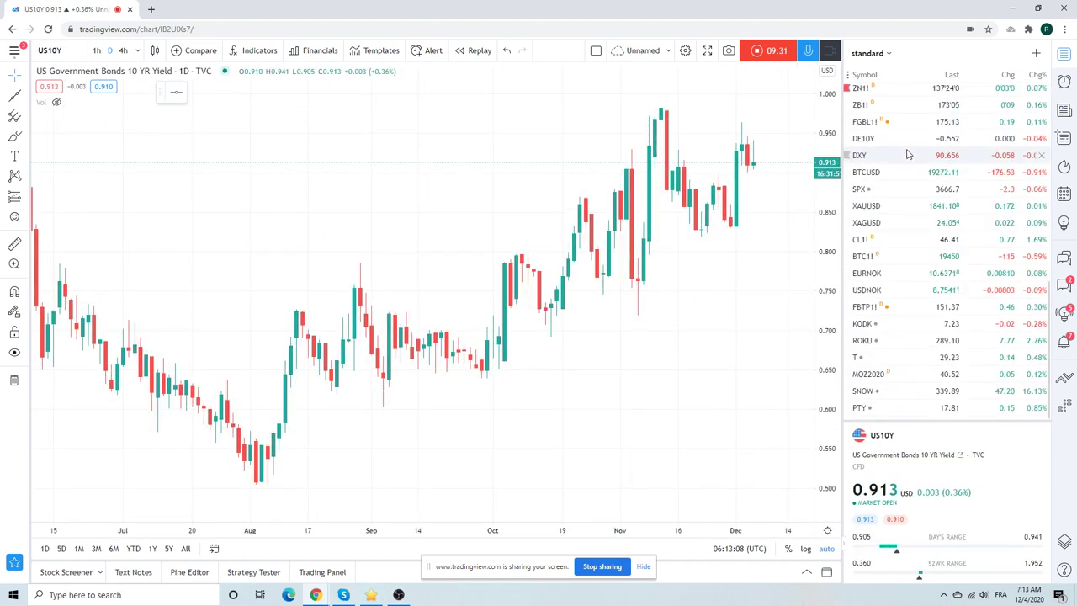
{"action": "left_click", "coordinate": [879, 256]}
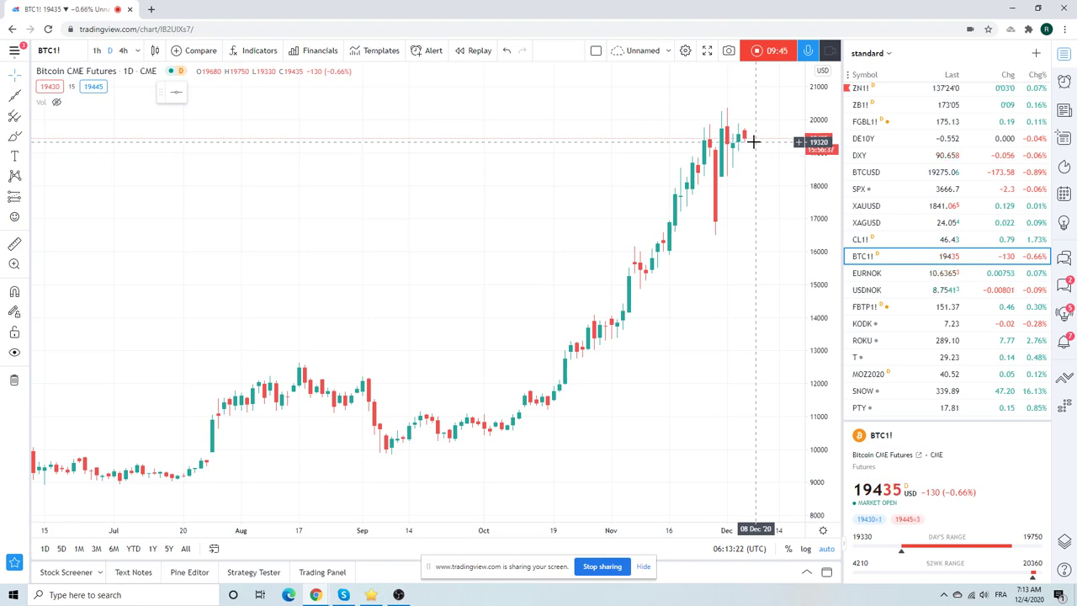
- Show Light Crude Oil Futures CL1! and zoom to frame July through early December
{"action": "left_click", "coordinate": [877, 241]}
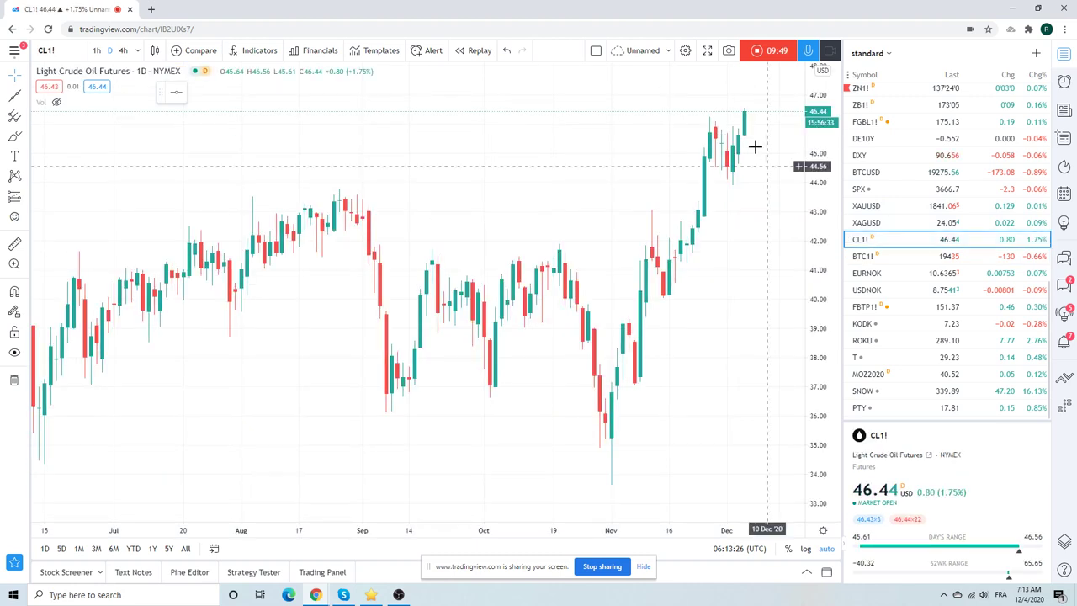
{"action": "scroll", "coordinate": [754, 134], "scroll_direction": "down", "scroll_amount": 4}
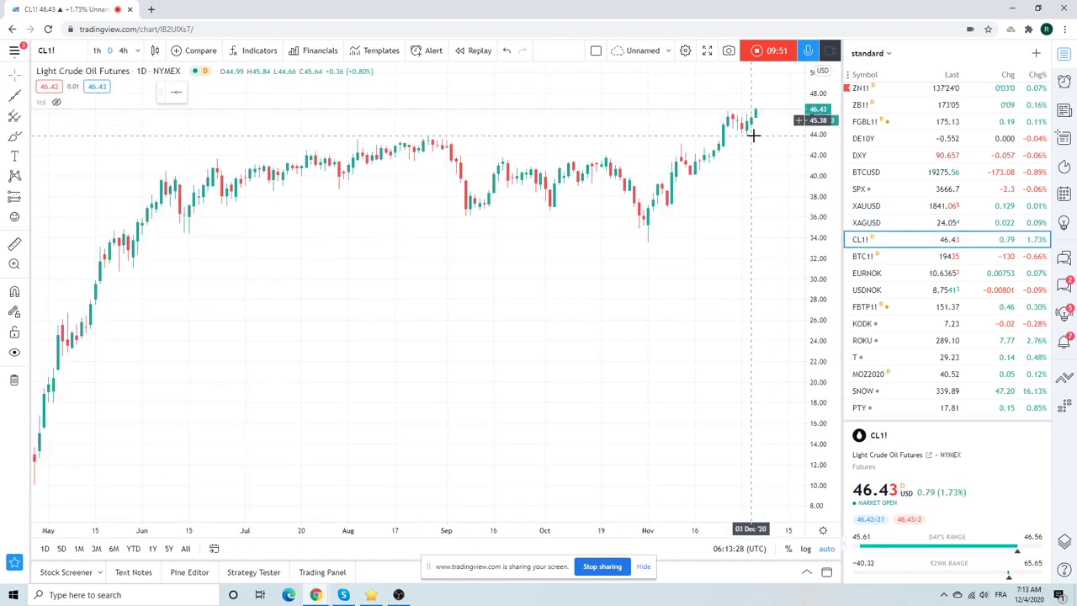
{"action": "scroll", "coordinate": [754, 135], "scroll_direction": "up", "scroll_amount": 4}
{"action": "scroll", "coordinate": [754, 134], "scroll_direction": "up", "scroll_amount": 2}
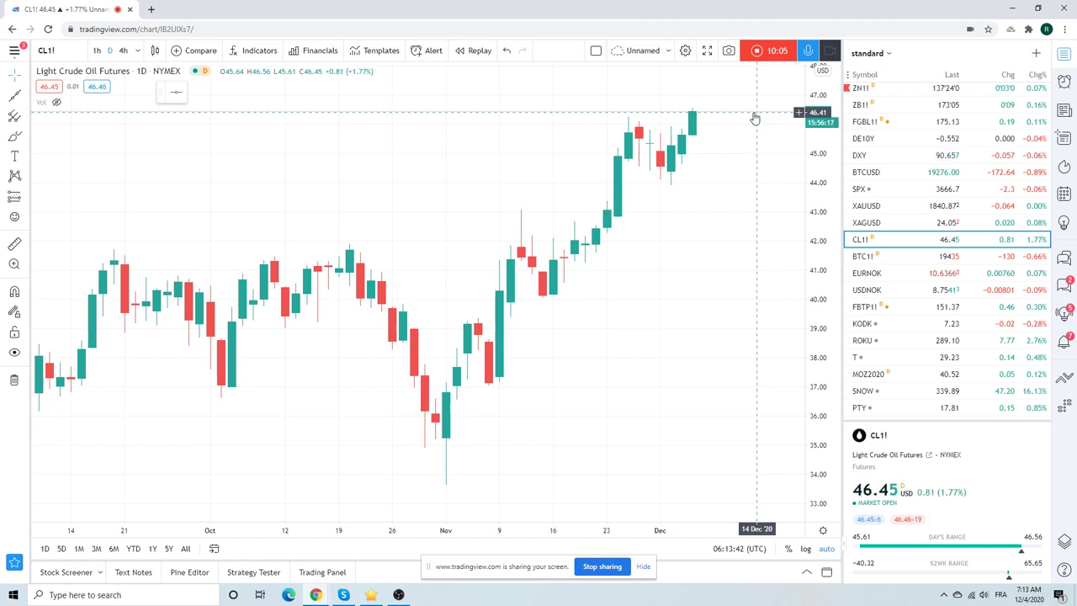
{"action": "scroll", "coordinate": [755, 118], "scroll_direction": "down", "scroll_amount": 4}
{"action": "scroll", "coordinate": [755, 117], "scroll_direction": "up", "scroll_amount": 4}
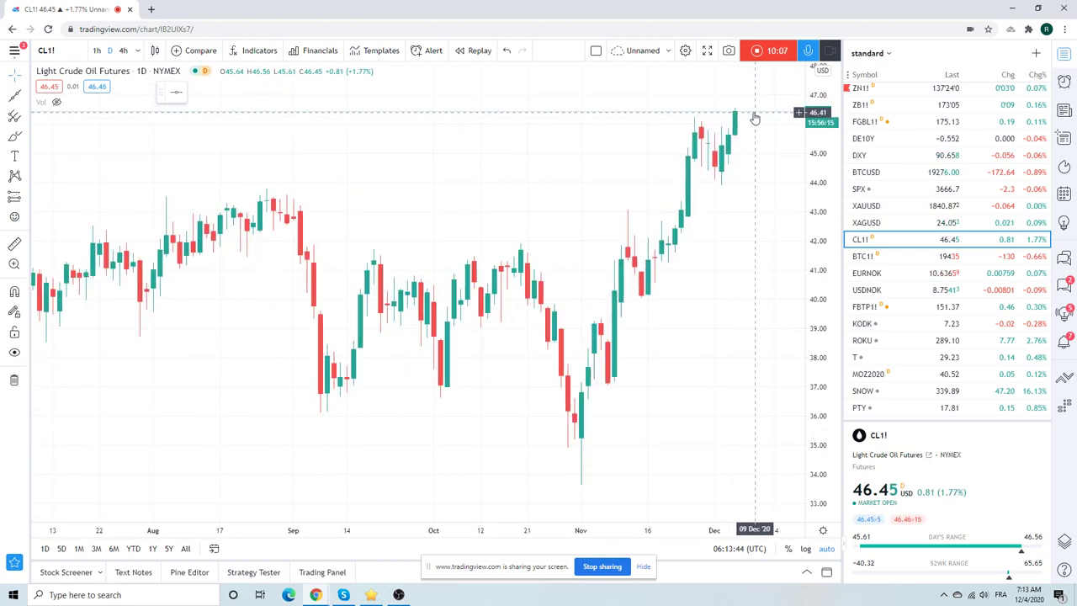